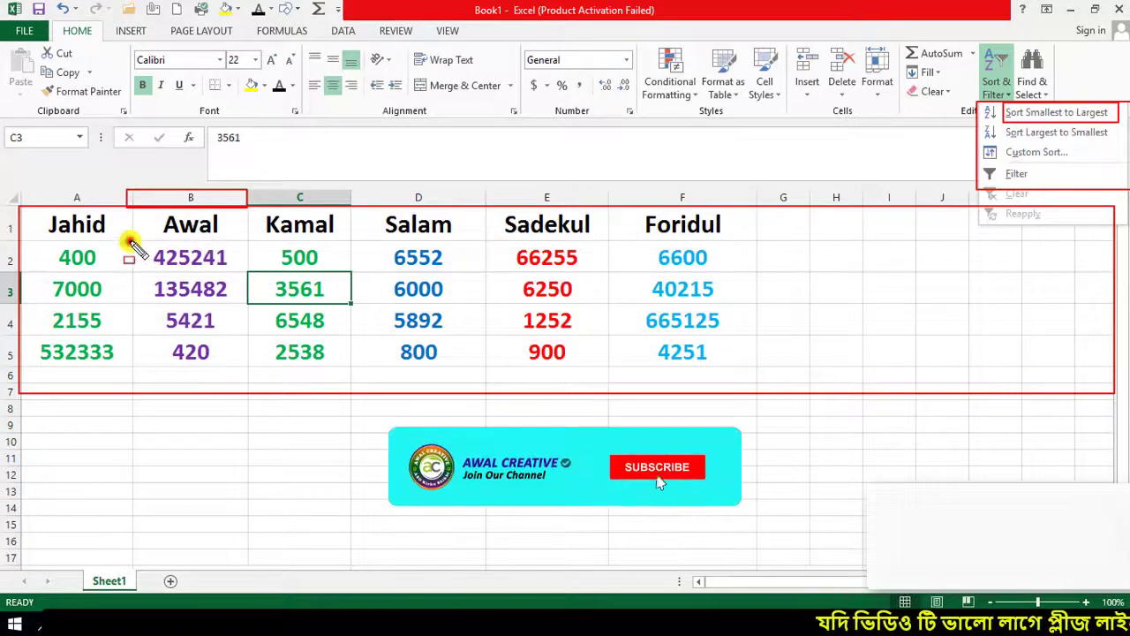
# Outline the Awal values and mark 5421 and 420 for emphasis
pyautogui.moveTo(129, 244)
pyautogui.mouseDown()
pyautogui.moveTo(215, 315)
pyautogui.moveTo(249, 393)
pyautogui.mouseUp()
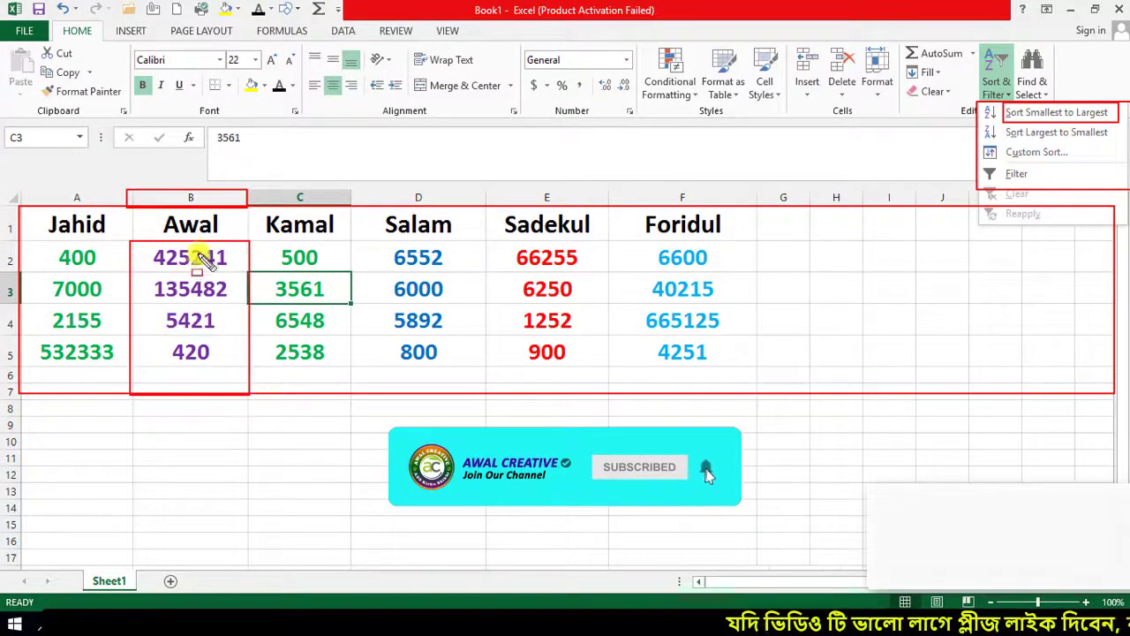
pyautogui.click(226, 320)
pyautogui.click(228, 359)
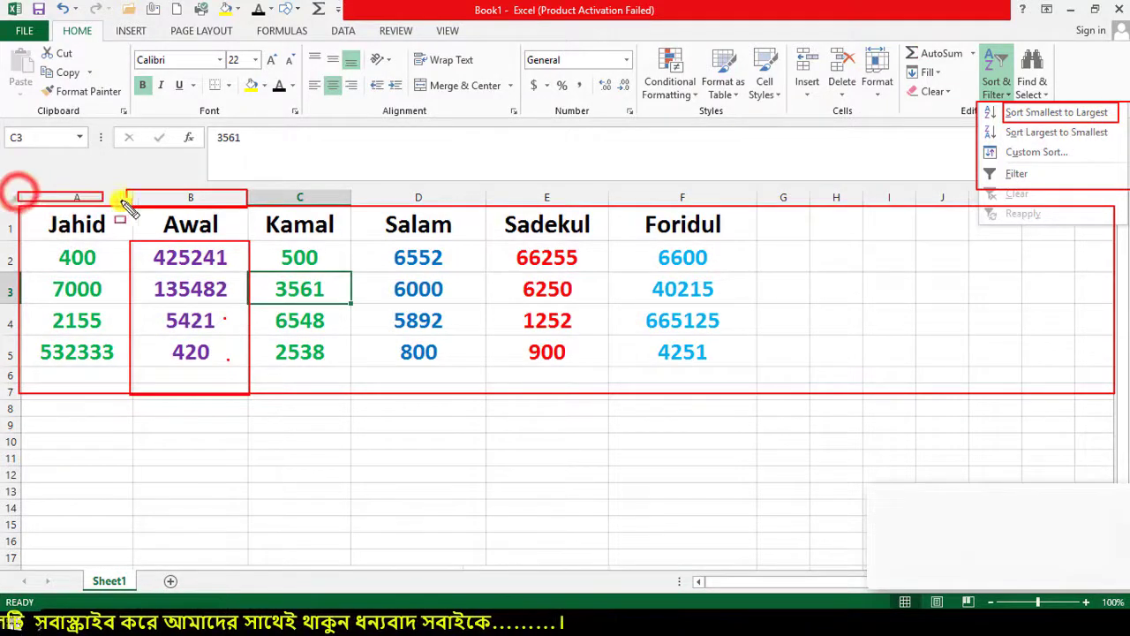
# Annotate the column A heading and Jahid values, then close the sorting choices unchanged
pyautogui.moveTo(18, 192); pyautogui.dragTo(128, 206)
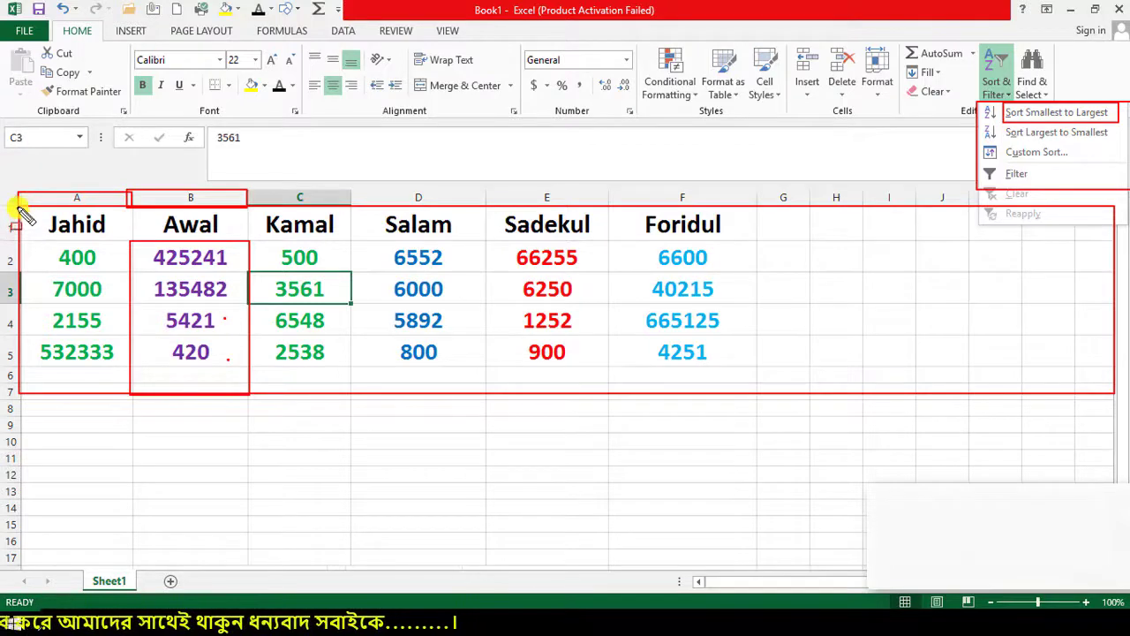
pyautogui.moveTo(18, 240)
pyautogui.mouseDown()
pyautogui.moveTo(122, 362)
pyautogui.moveTo(128, 400)
pyautogui.mouseUp()
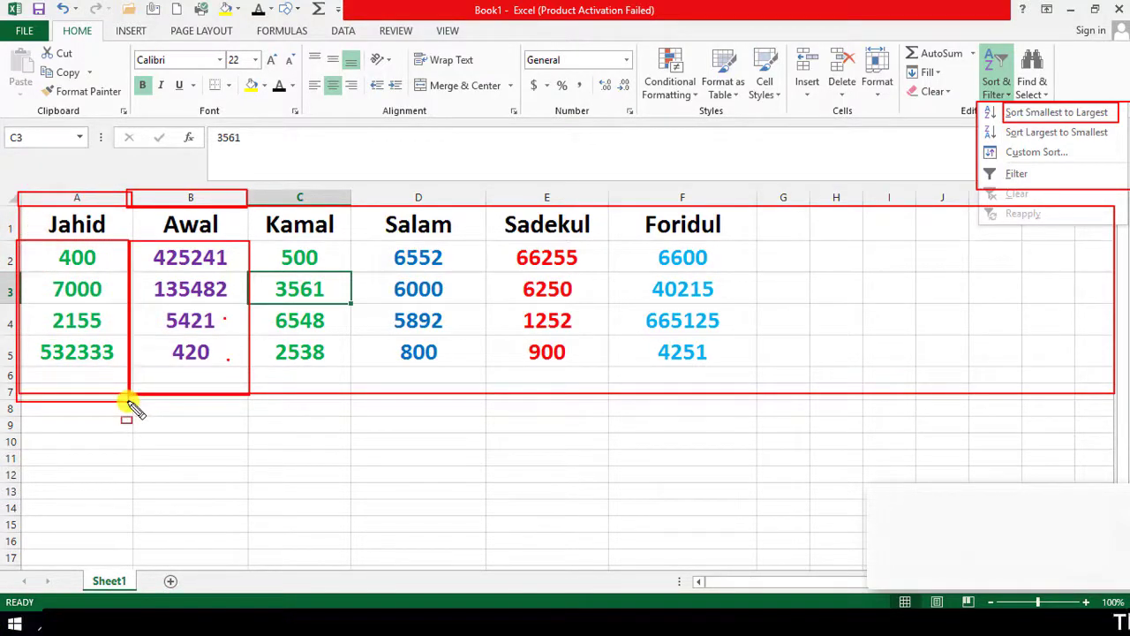
pyautogui.click(39, 360)
pyautogui.click(50, 323)
pyautogui.click(55, 290)
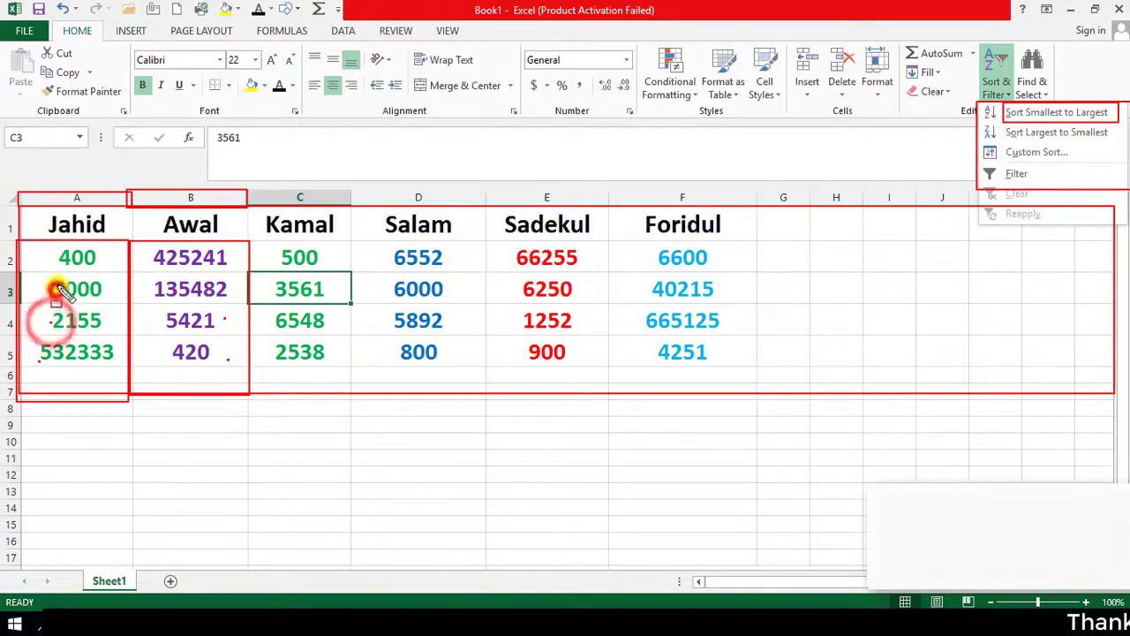
pyautogui.click(62, 258)
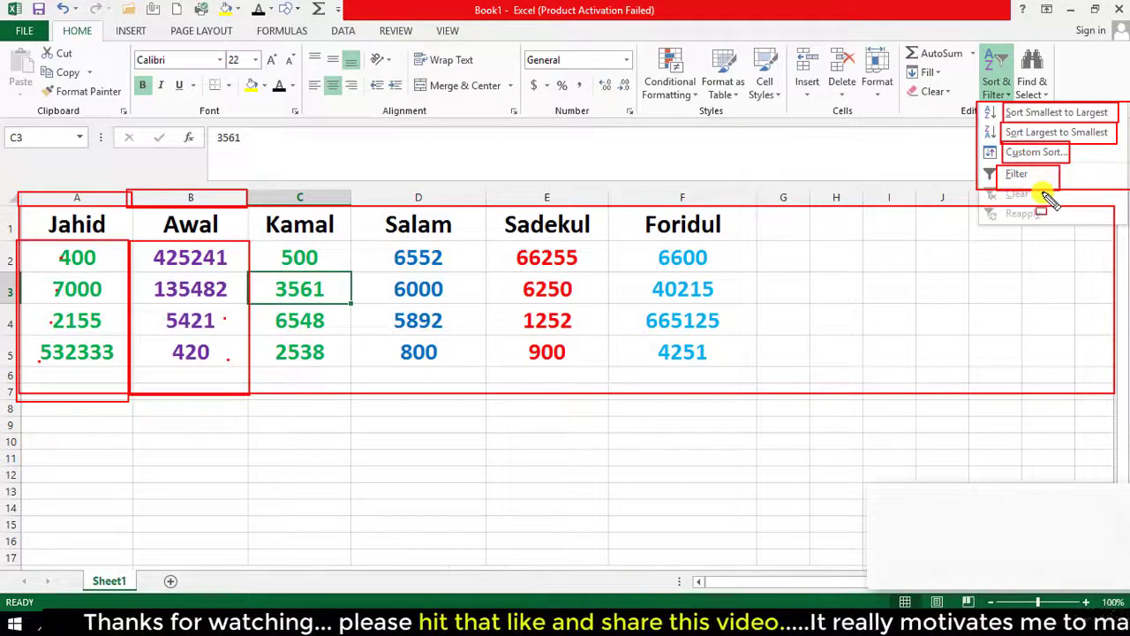
pyautogui.press('Escape')
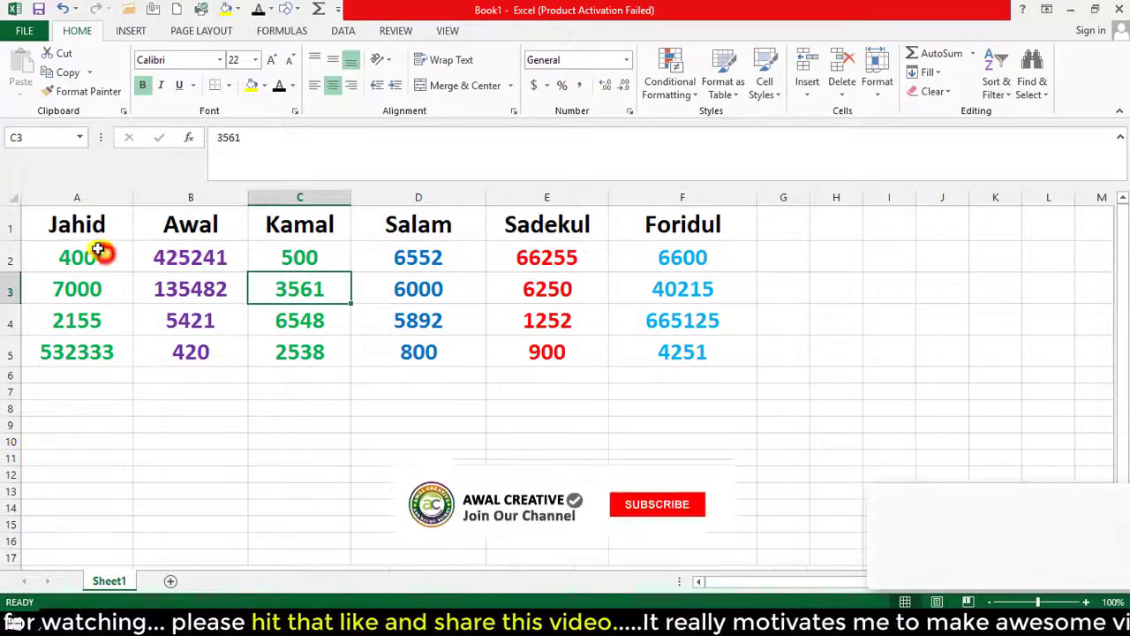
# Sort only the Awal cells B2:B5 smallest to largest: 420, 5421, 135482, 425241
pyautogui.click(226, 260)
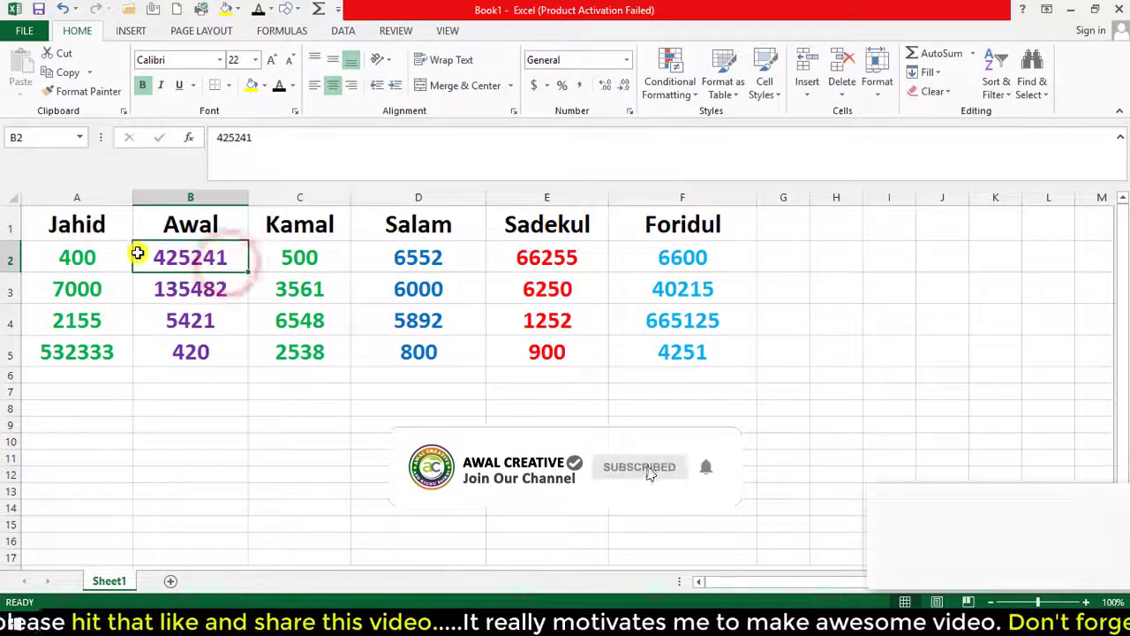
pyautogui.moveTo(137, 247); pyautogui.dragTo(172, 354)
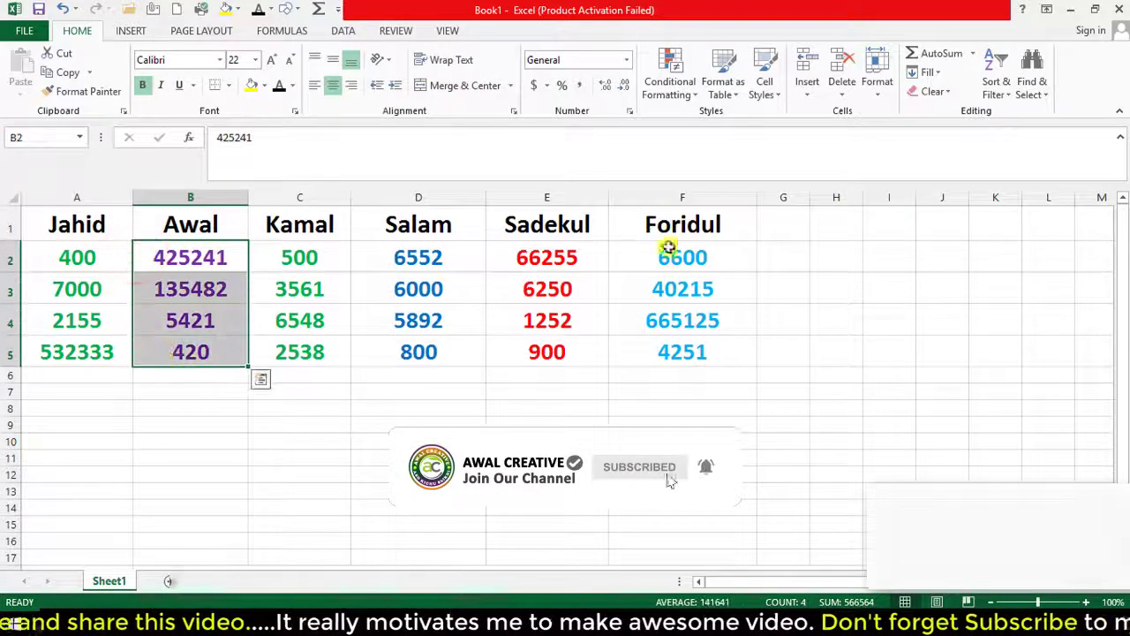
pyautogui.click(1014, 97)
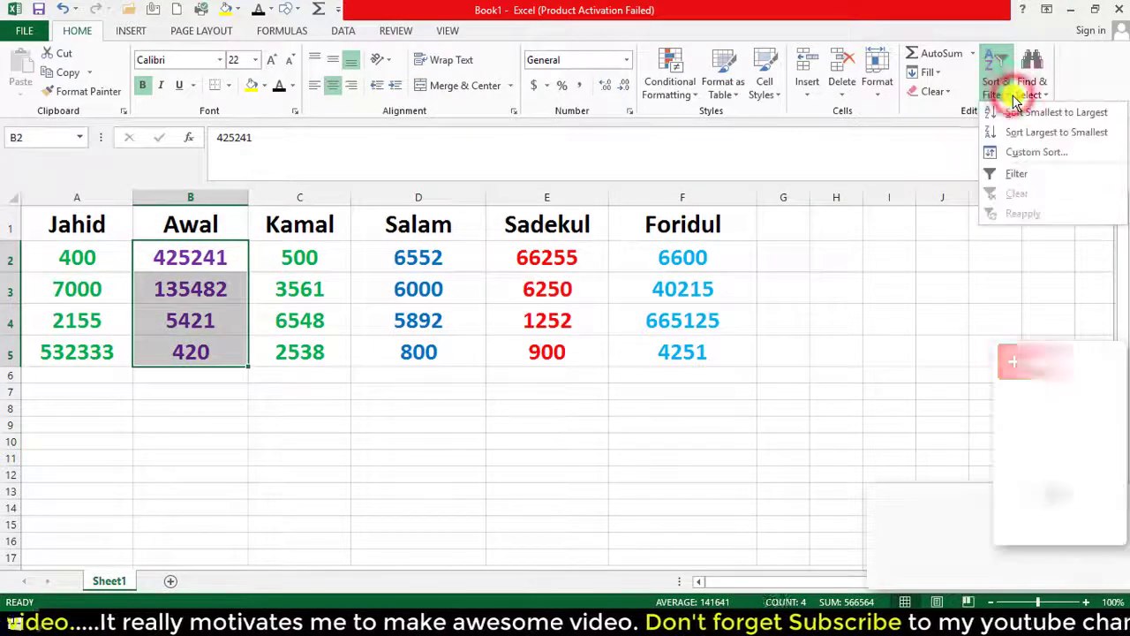
pyautogui.click(1086, 117)
pyautogui.moveTo(821, 280); pyautogui.dragTo(617, 221)
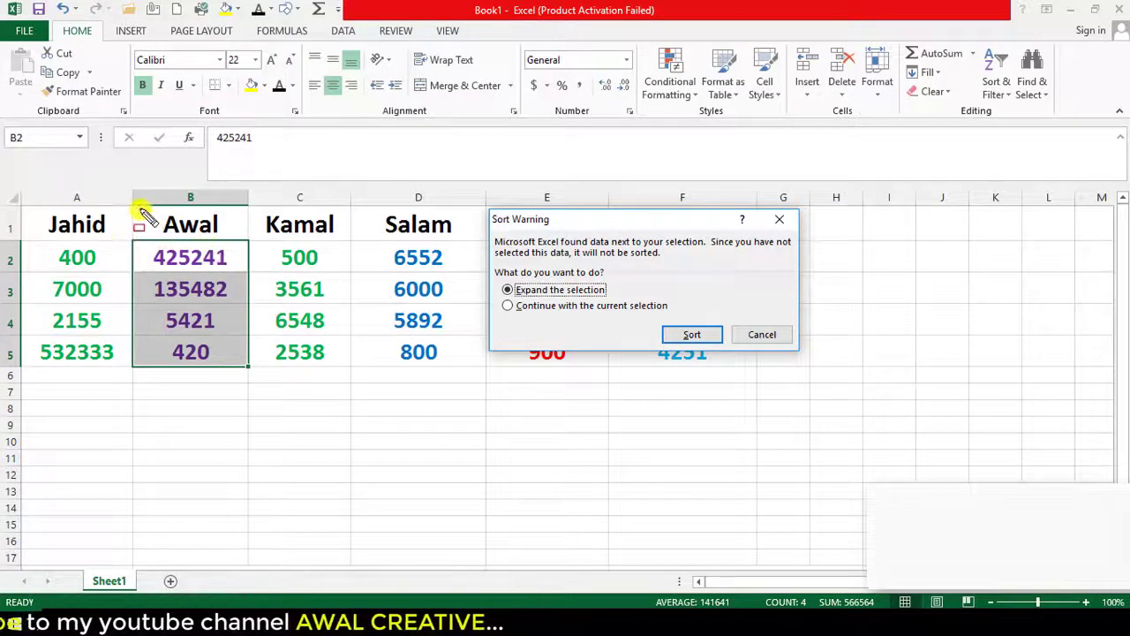
pyautogui.moveTo(136, 208); pyautogui.dragTo(253, 371)
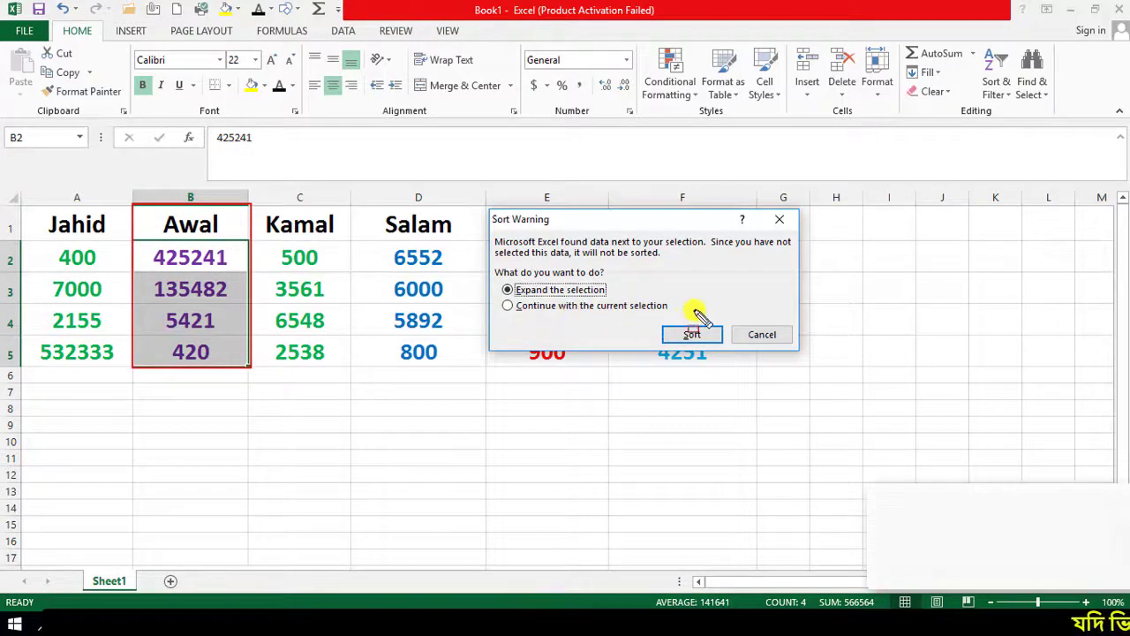
pyautogui.click(523, 306)
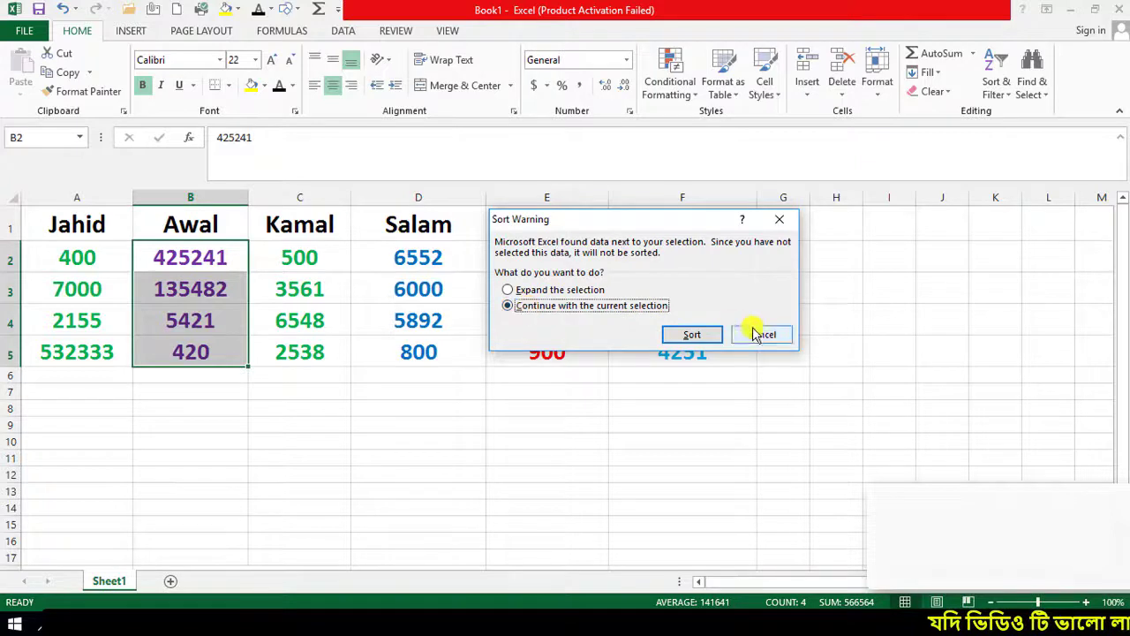
pyautogui.click(693, 335)
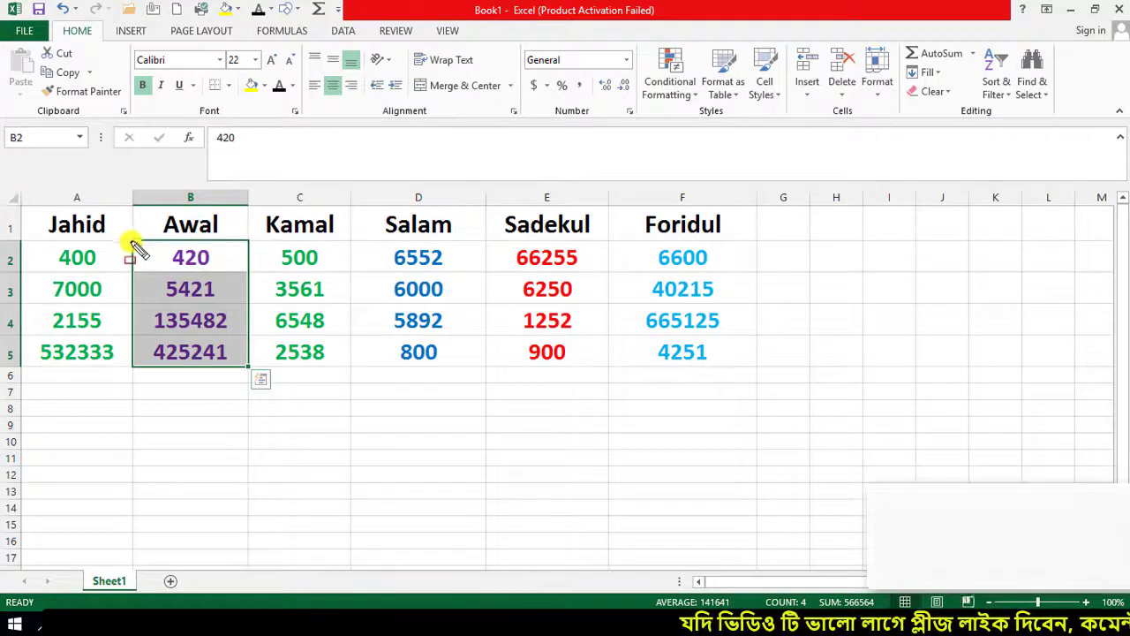
pyautogui.moveTo(131, 245)
pyautogui.mouseDown()
pyautogui.moveTo(252, 361)
pyautogui.moveTo(250, 374)
pyautogui.mouseUp()
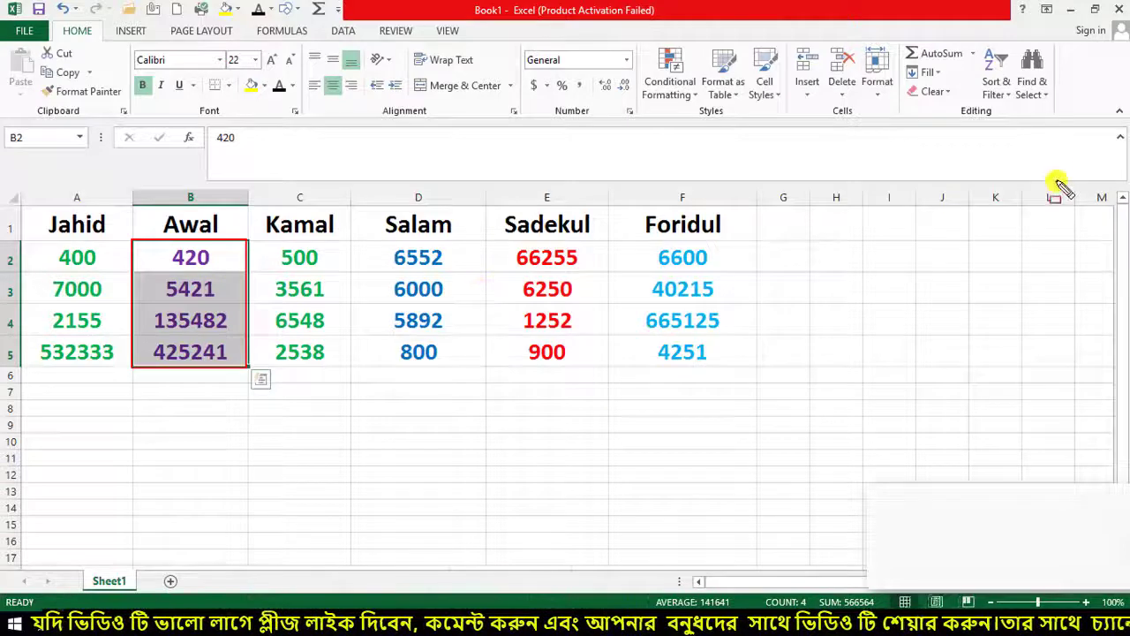
pyautogui.click(998, 86)
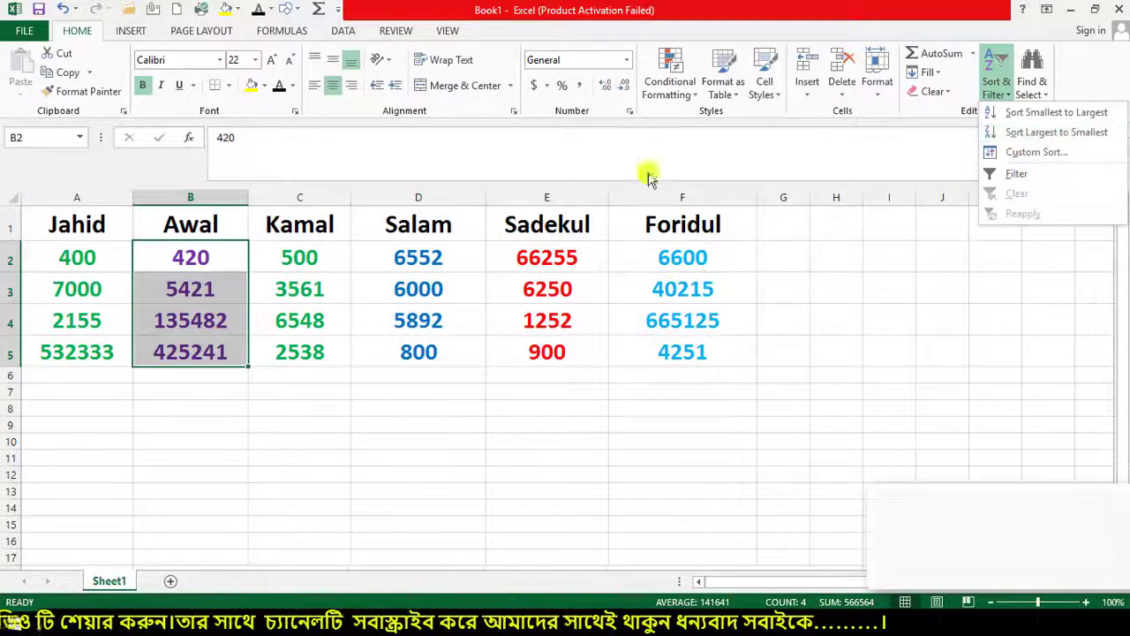
pyautogui.click(71, 305)
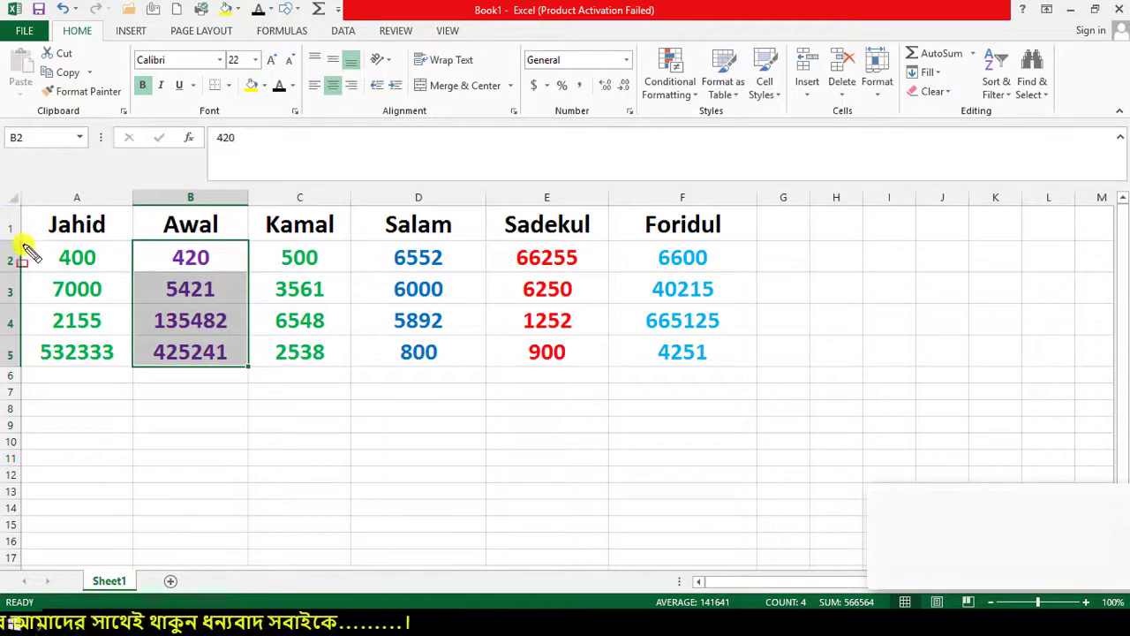
pyautogui.moveTo(19, 245); pyautogui.dragTo(20, 244)
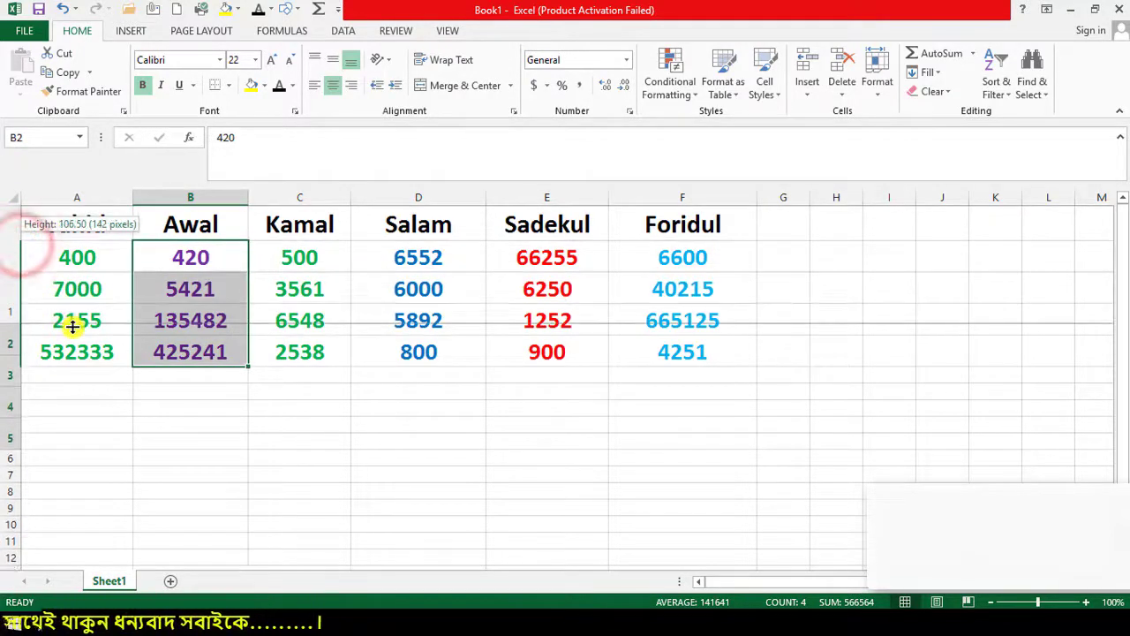
pyautogui.click(23, 255)
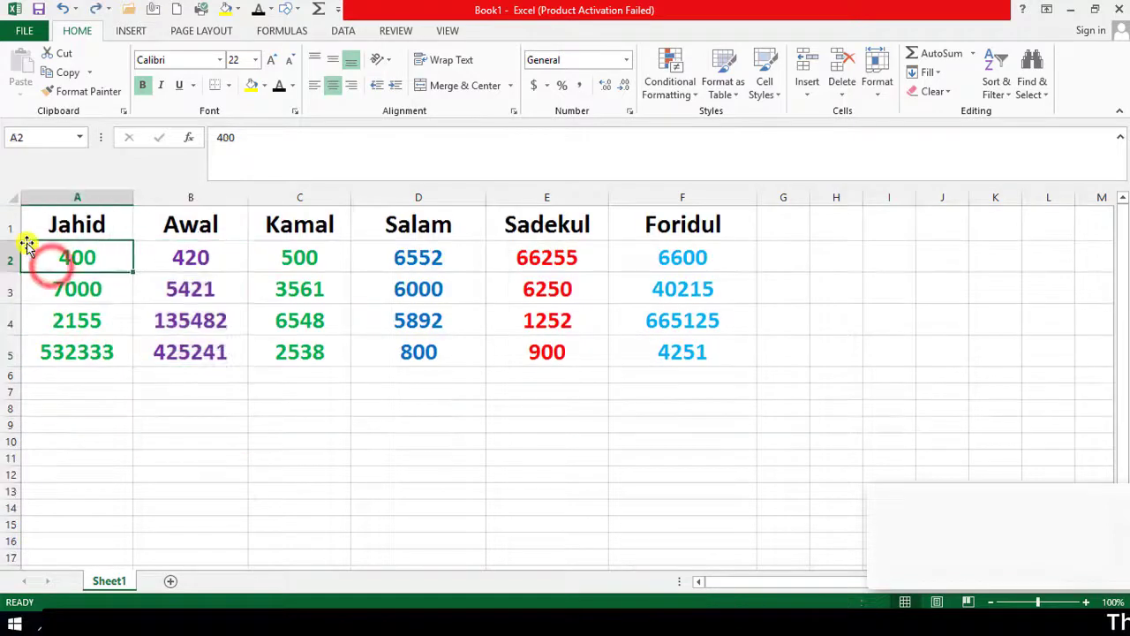
# Sort only the Jahid cells A2:A5 largest to smallest: 532333, 7000, 2155, 400
pyautogui.moveTo(25, 241); pyautogui.dragTo(68, 320)
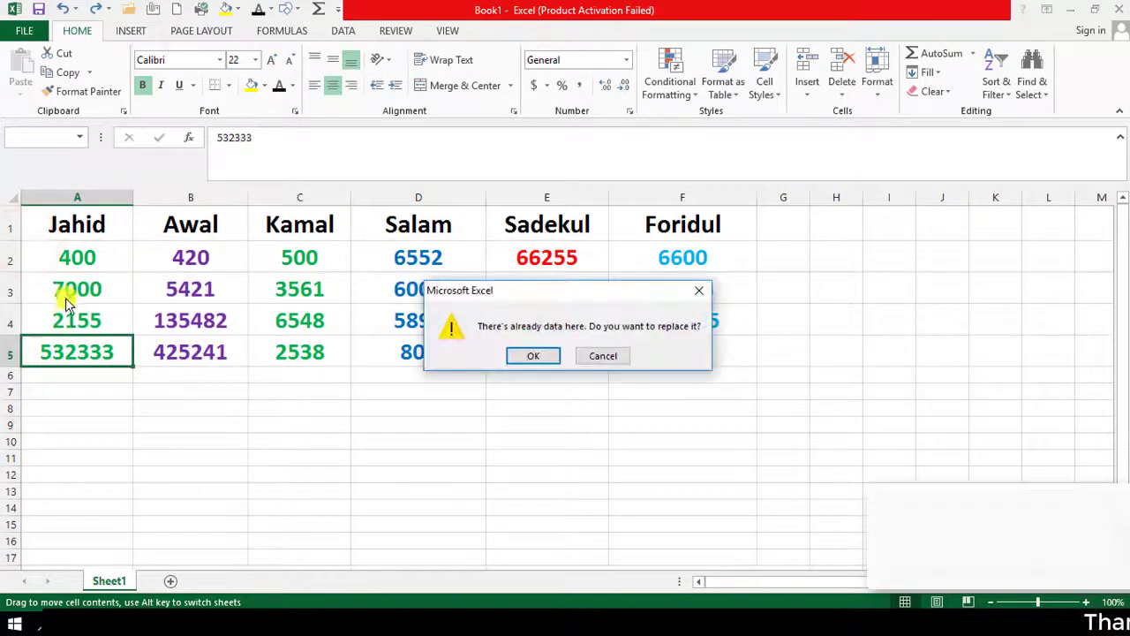
pyautogui.click(699, 295)
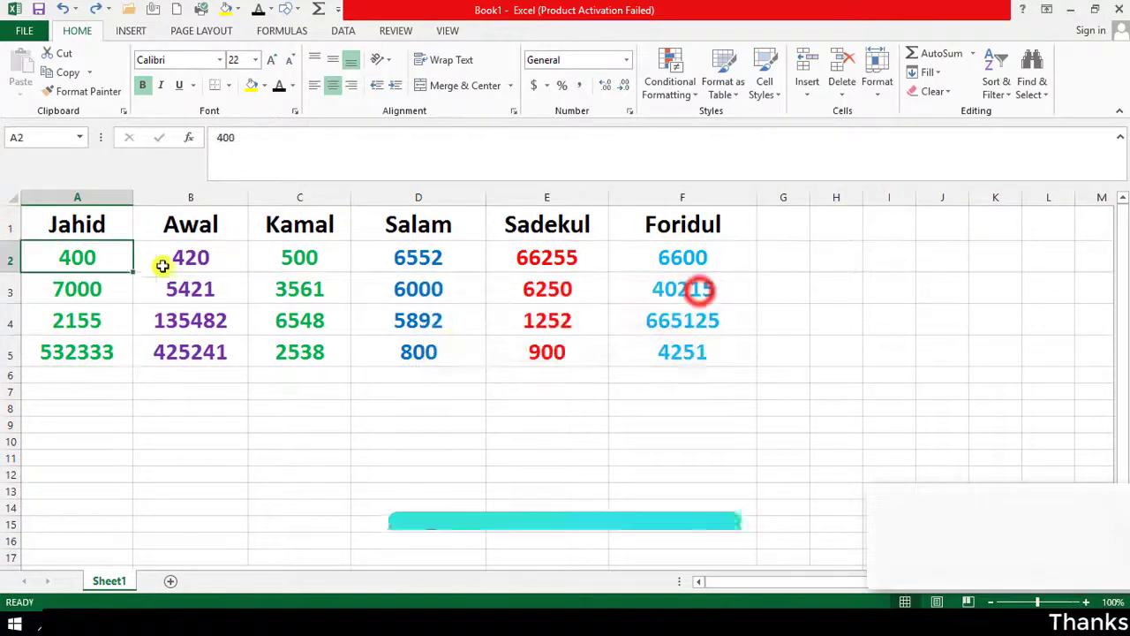
pyautogui.moveTo(37, 256); pyautogui.dragTo(85, 344)
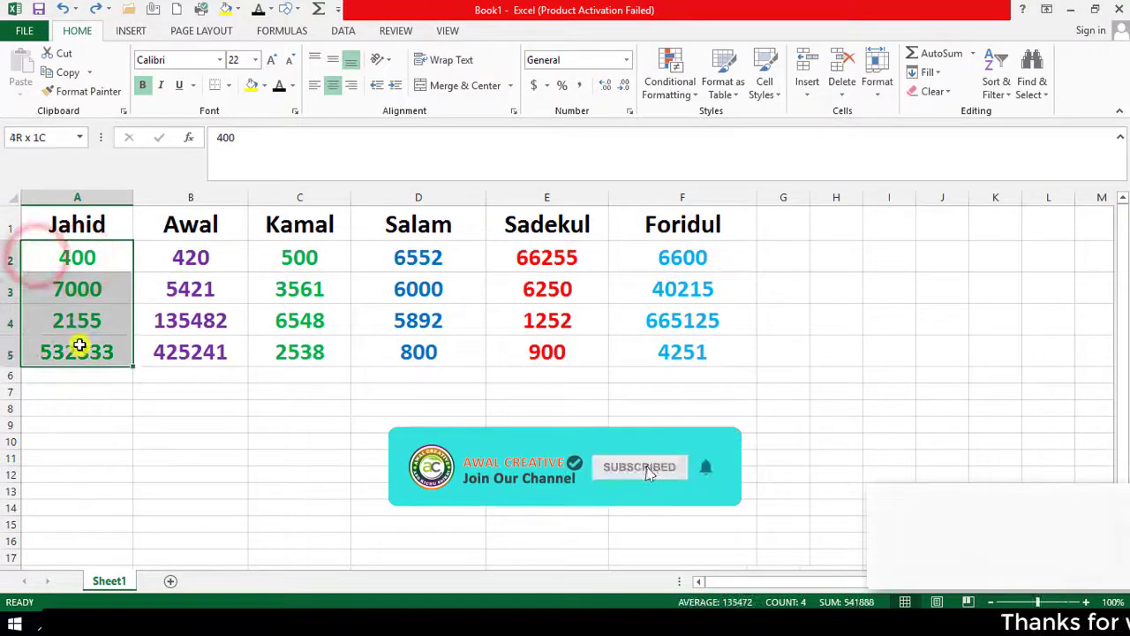
pyautogui.click(1006, 92)
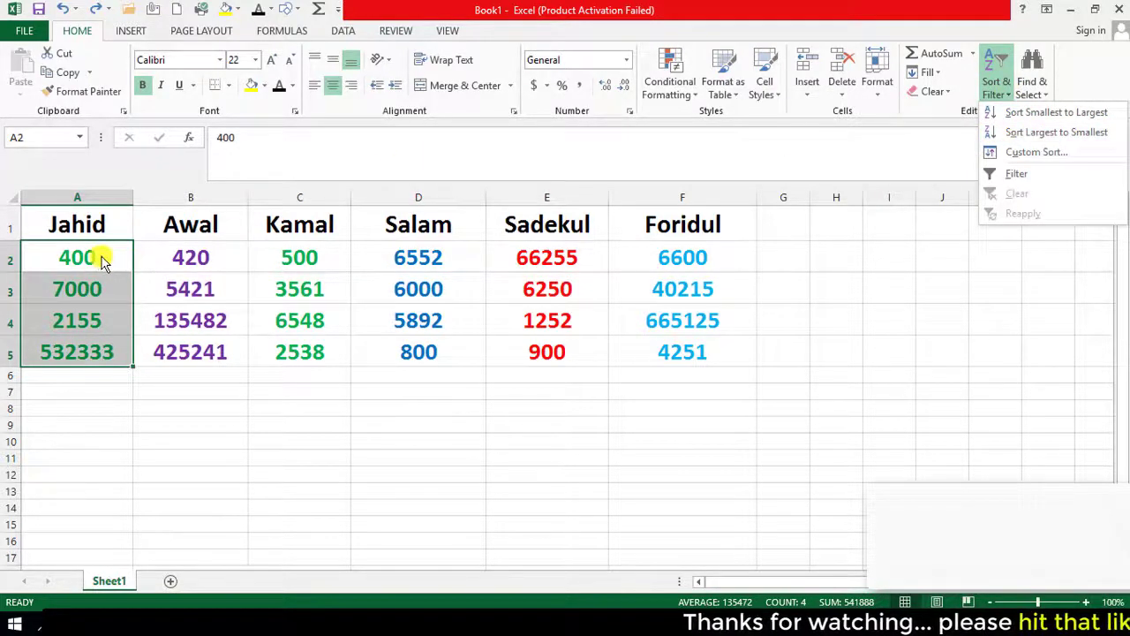
pyautogui.click(1074, 137)
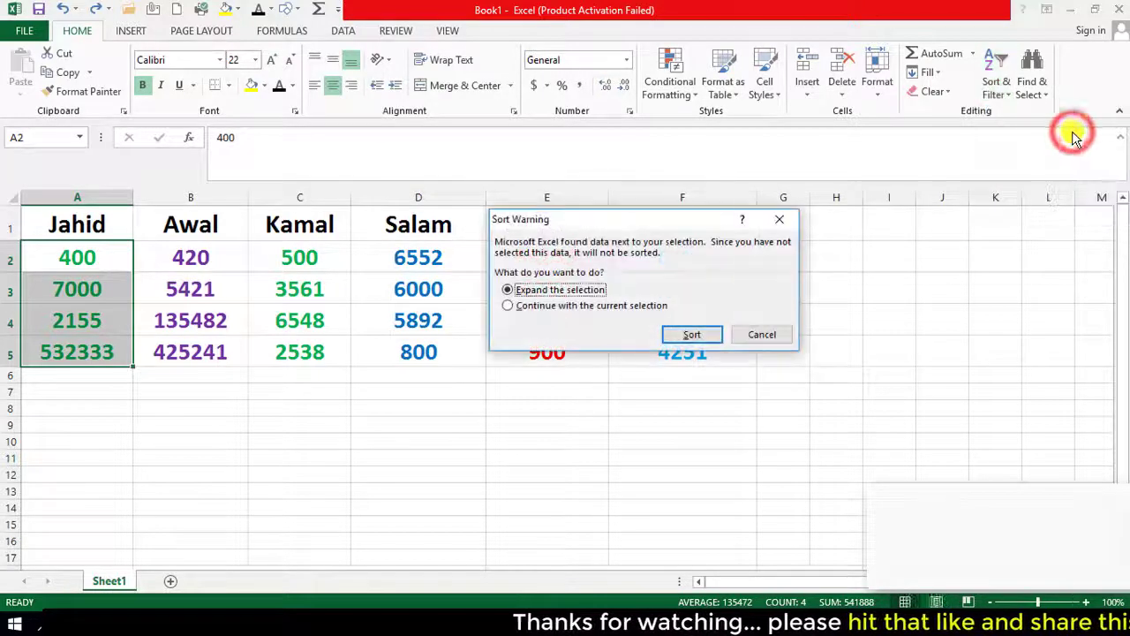
pyautogui.click(560, 306)
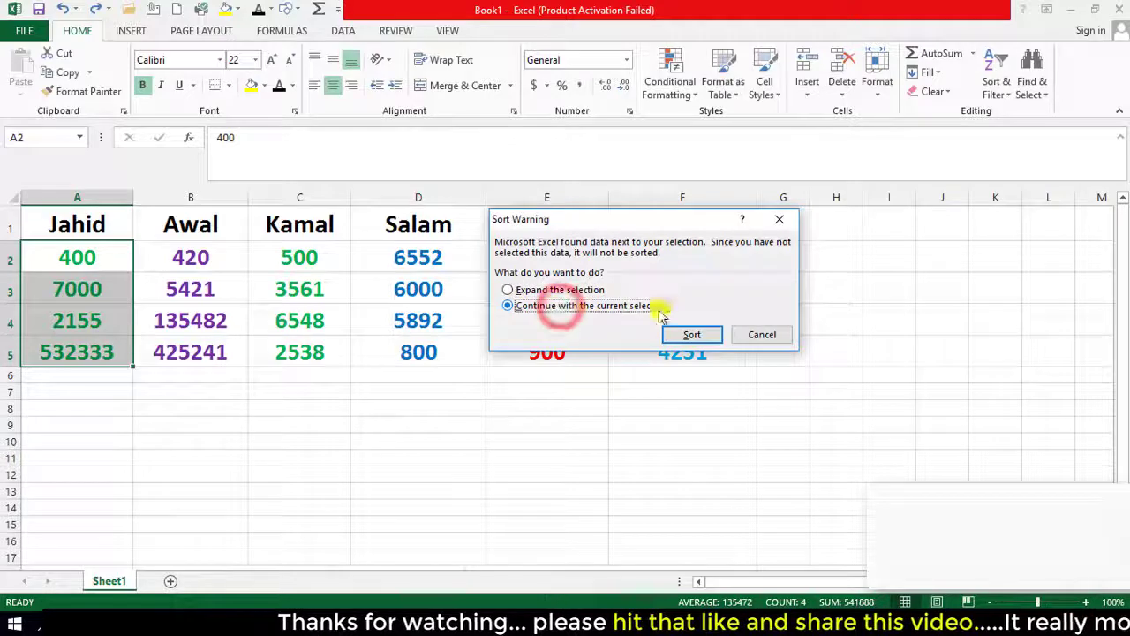
pyautogui.click(708, 333)
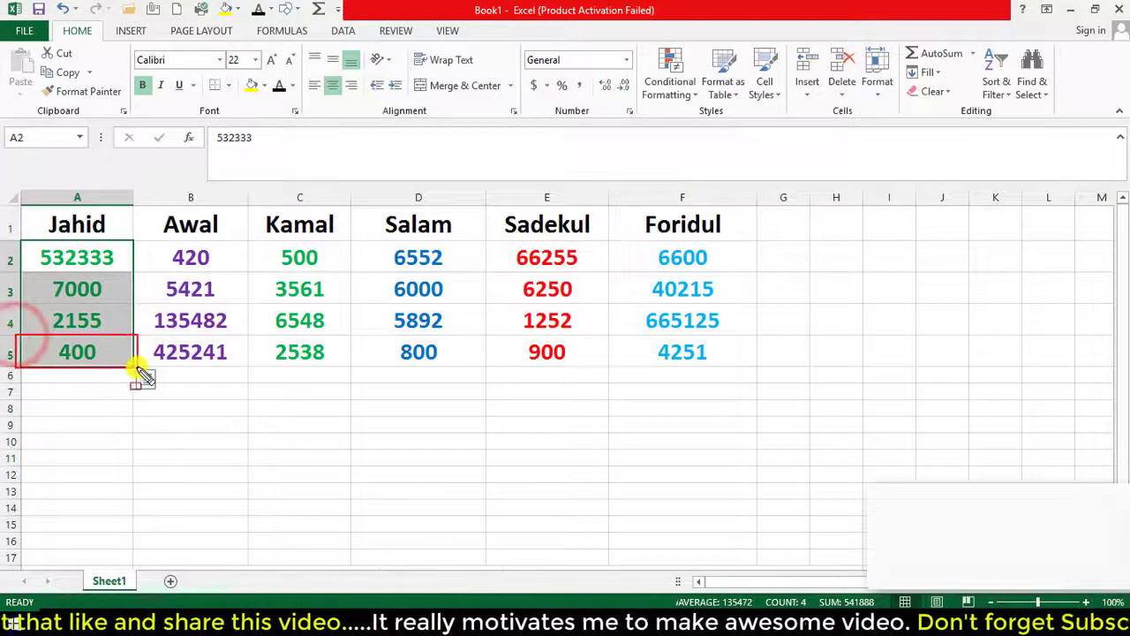
pyautogui.moveTo(22, 242)
pyautogui.mouseDown()
pyautogui.moveTo(112, 351)
pyautogui.moveTo(133, 353)
pyautogui.mouseUp()
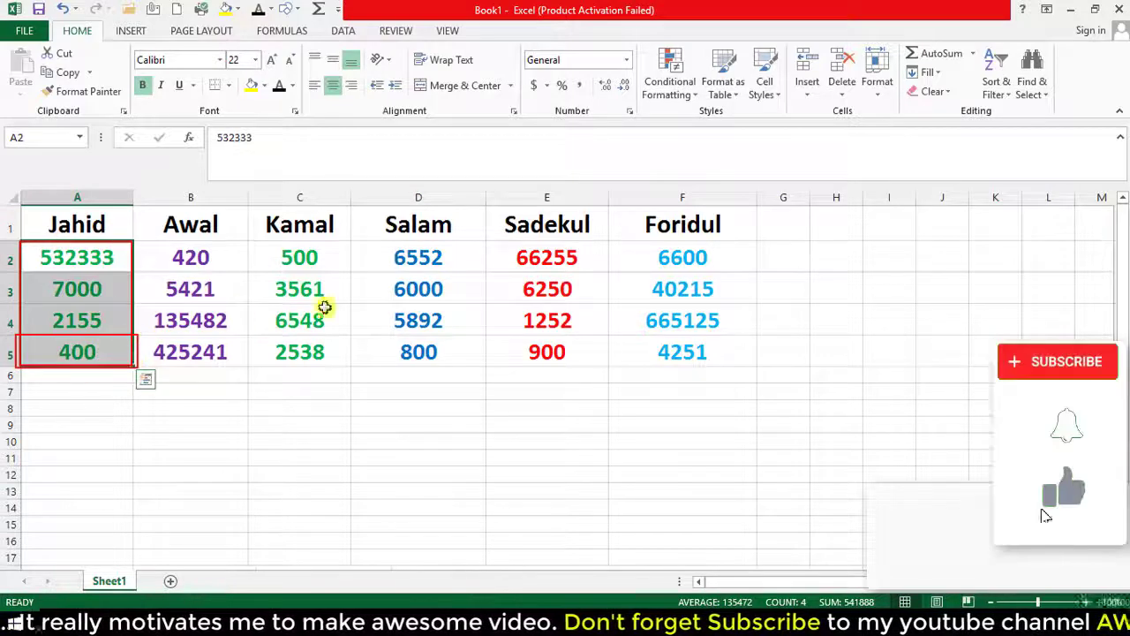
pyautogui.click(1007, 88)
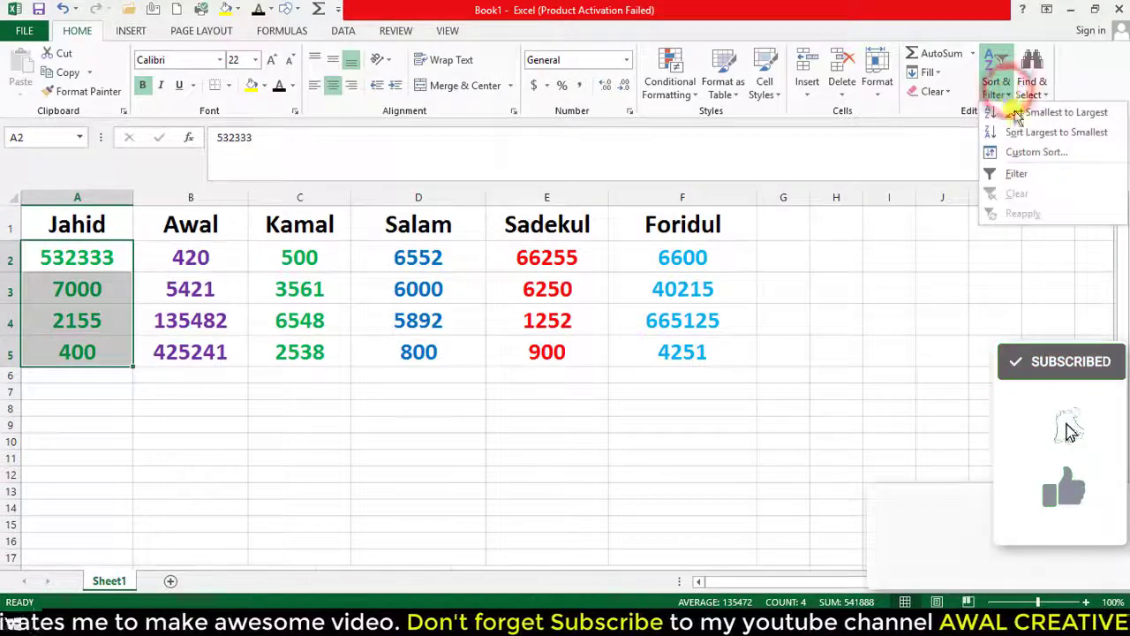
# Start a Custom Sort with the selection expanded to the whole table
pyautogui.click(1033, 154)
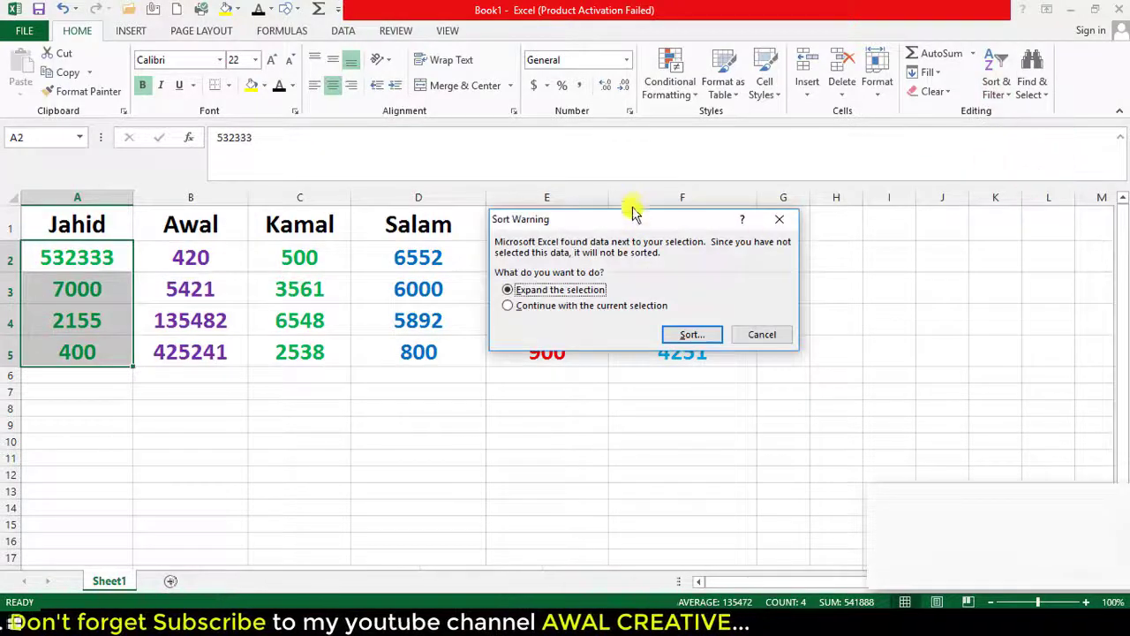
pyautogui.moveTo(632, 212); pyautogui.dragTo(861, 167)
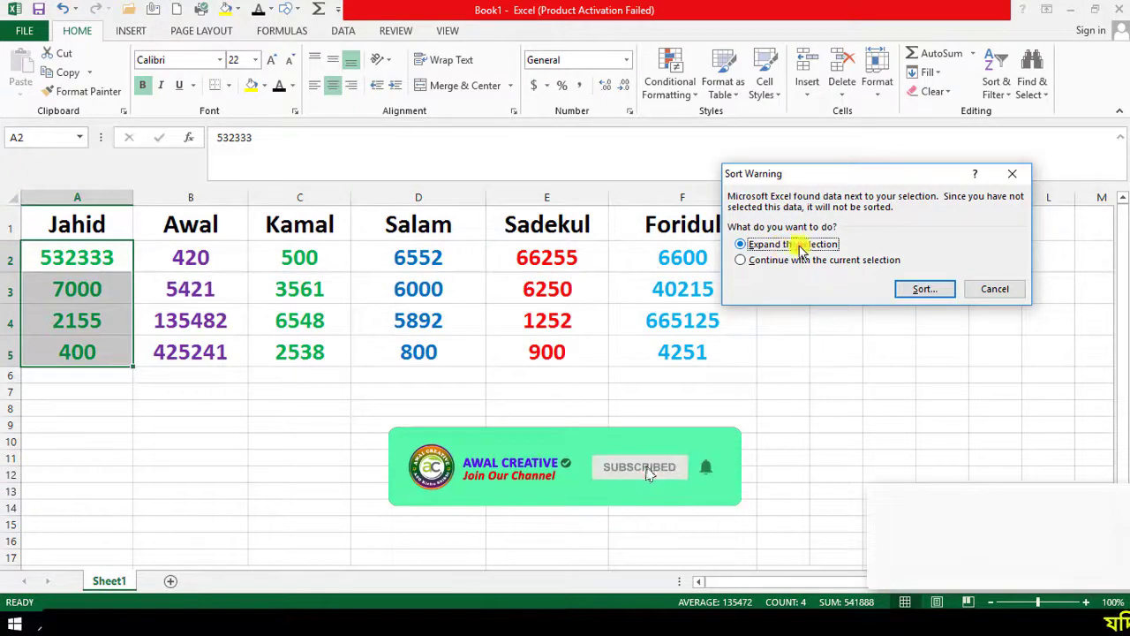
pyautogui.click(921, 290)
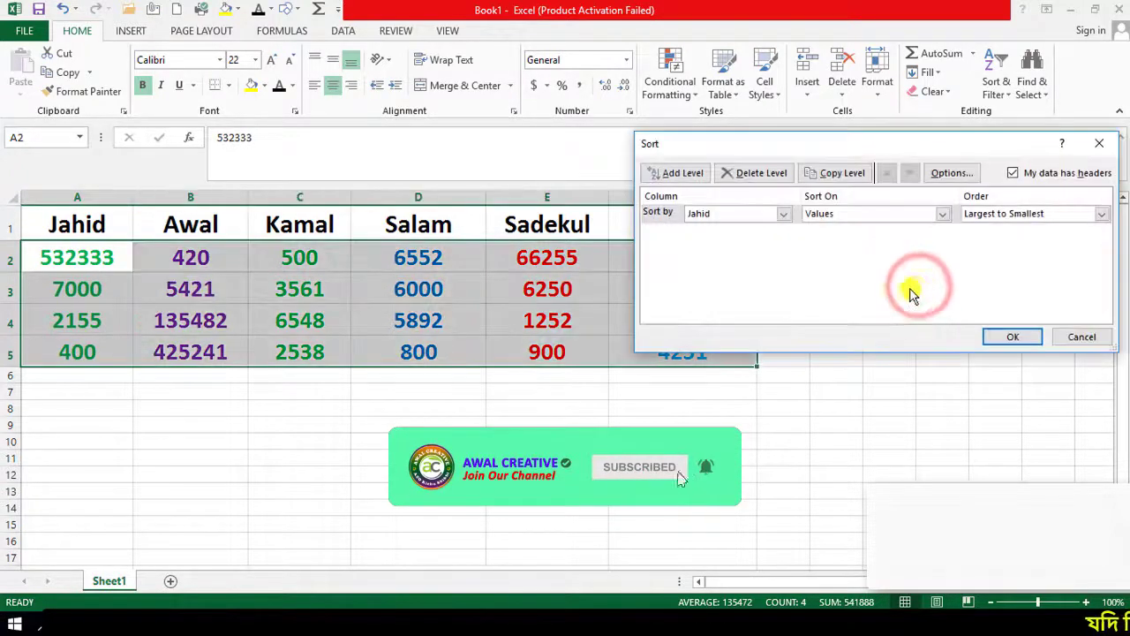
pyautogui.moveTo(900, 144); pyautogui.dragTo(721, 410)
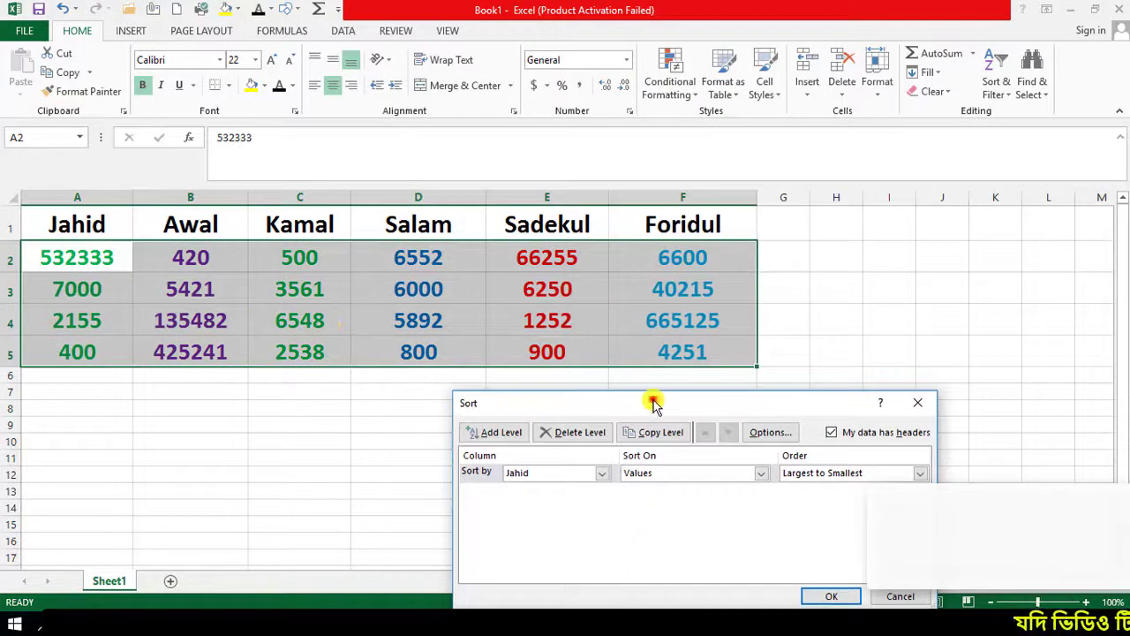
pyautogui.moveTo(654, 402); pyautogui.dragTo(629, 365)
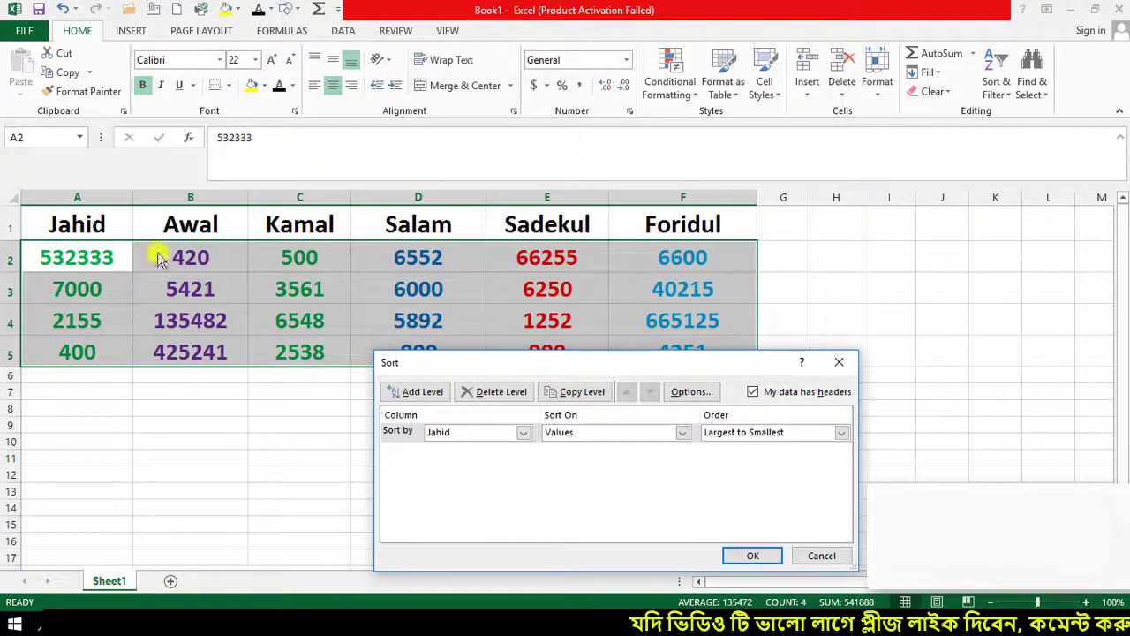
# Sort the table rows by Salam values, smallest to largest, putting 800 first
pyautogui.click(523, 435)
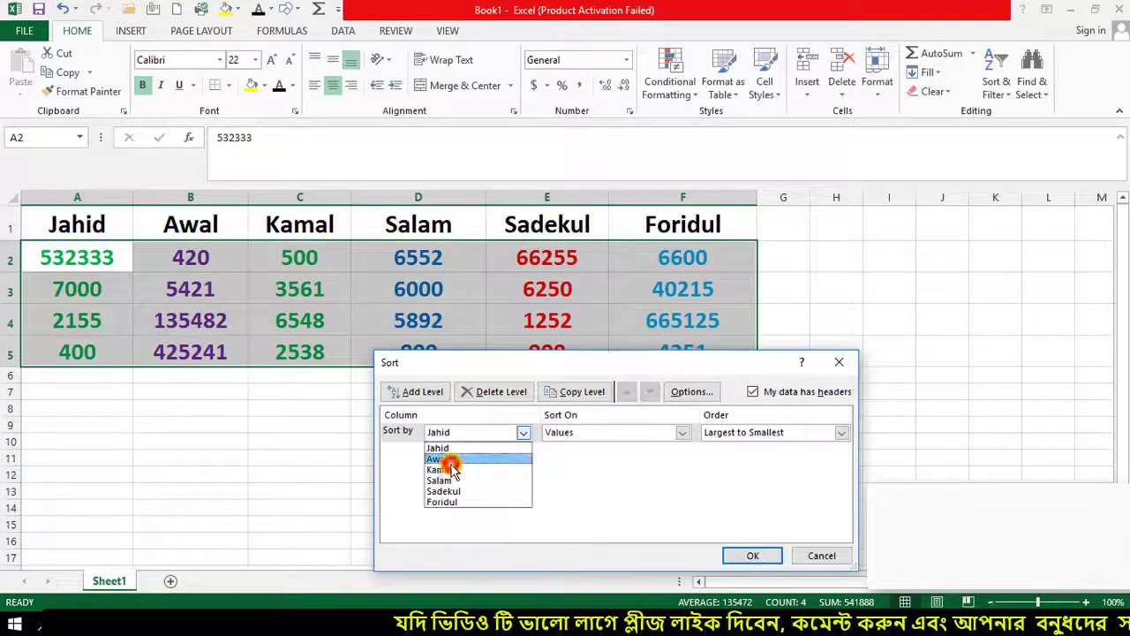
pyautogui.click(450, 460)
pyautogui.click(529, 435)
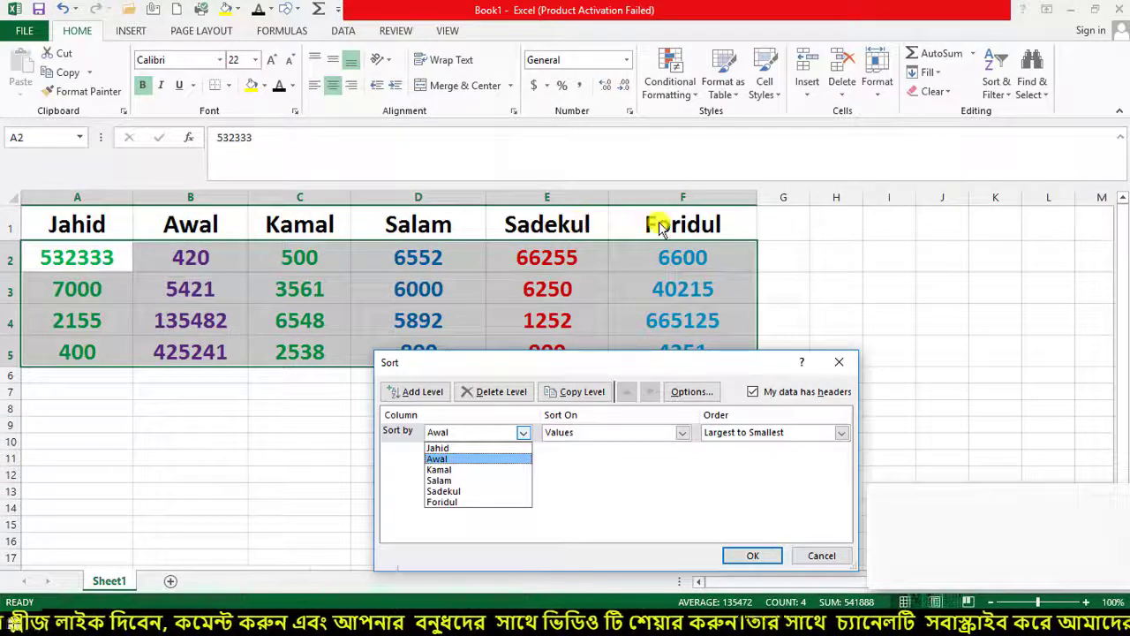
pyautogui.click(446, 481)
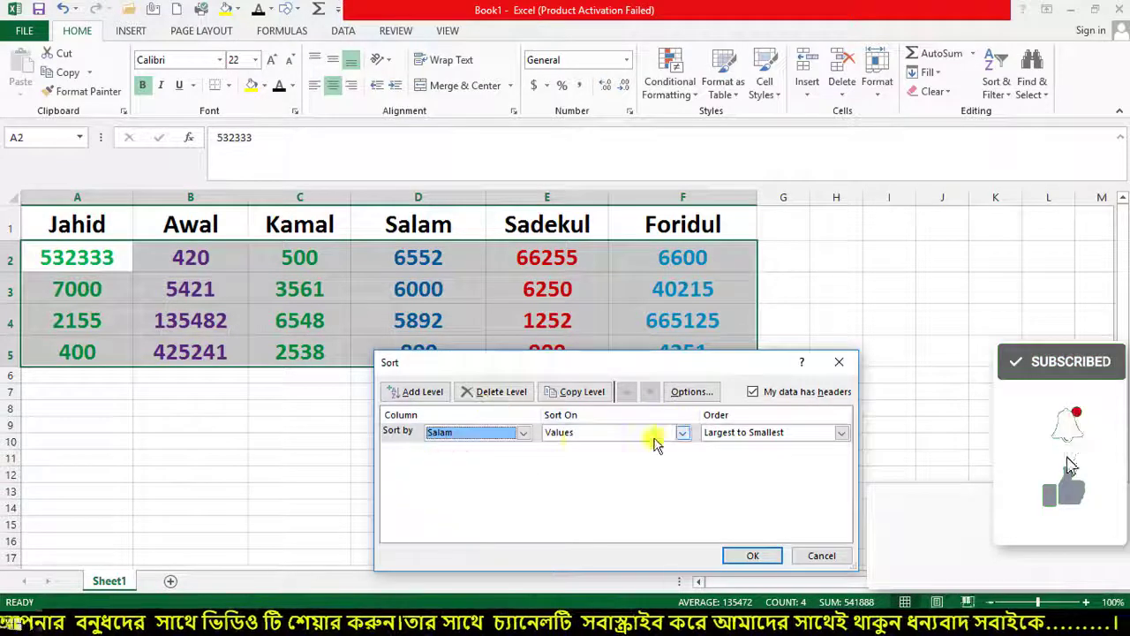
pyautogui.click(682, 433)
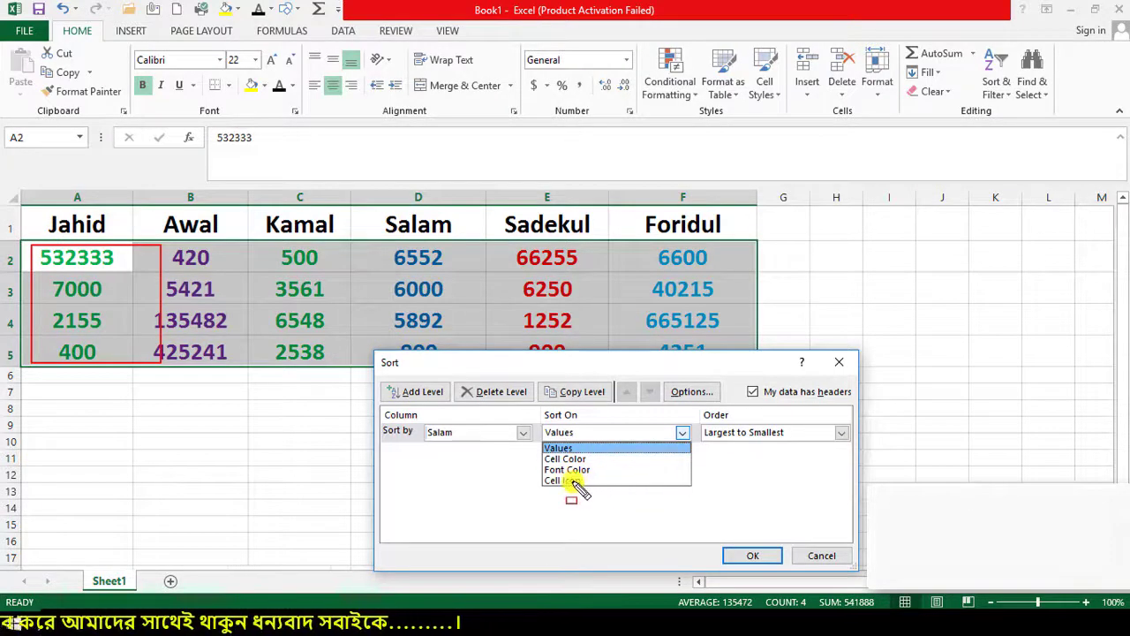
pyautogui.press('Escape')
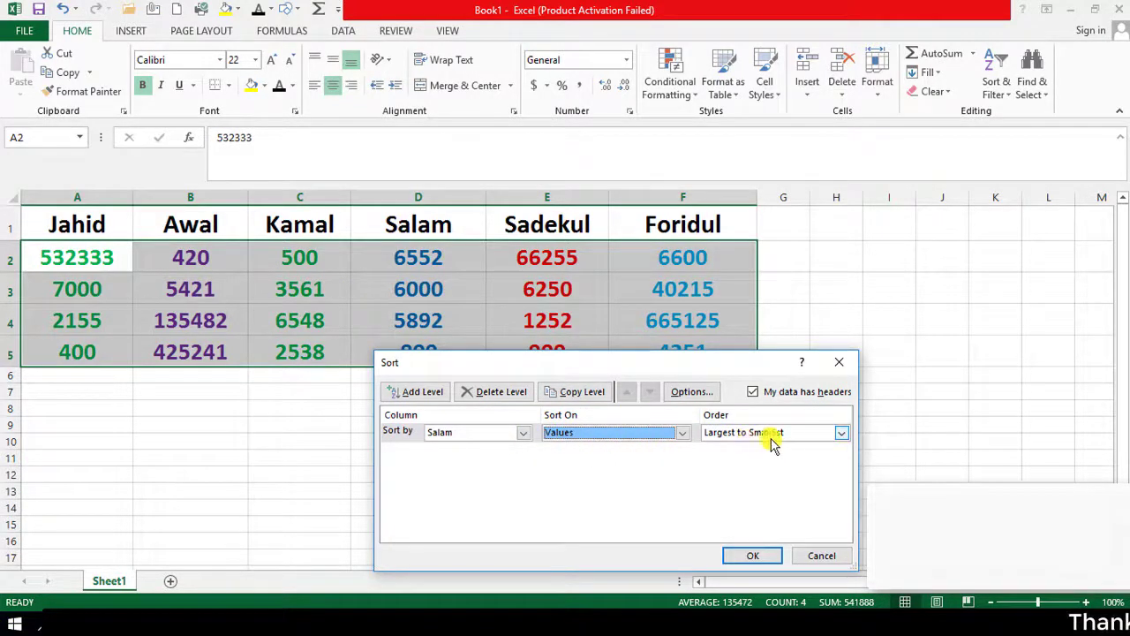
pyautogui.click(841, 434)
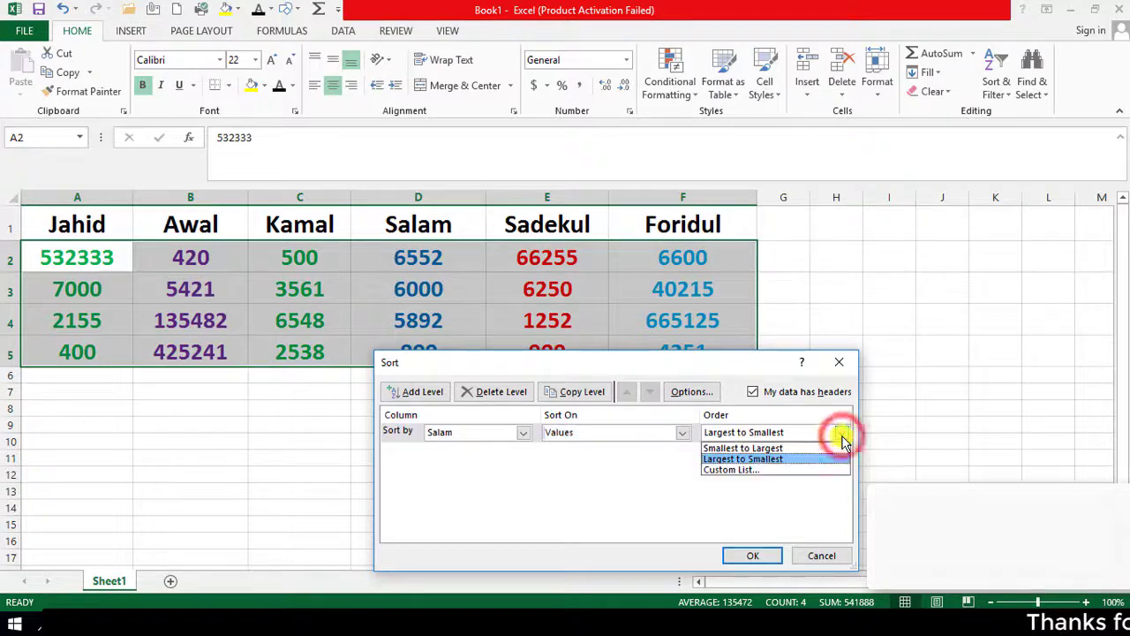
pyautogui.click(787, 497)
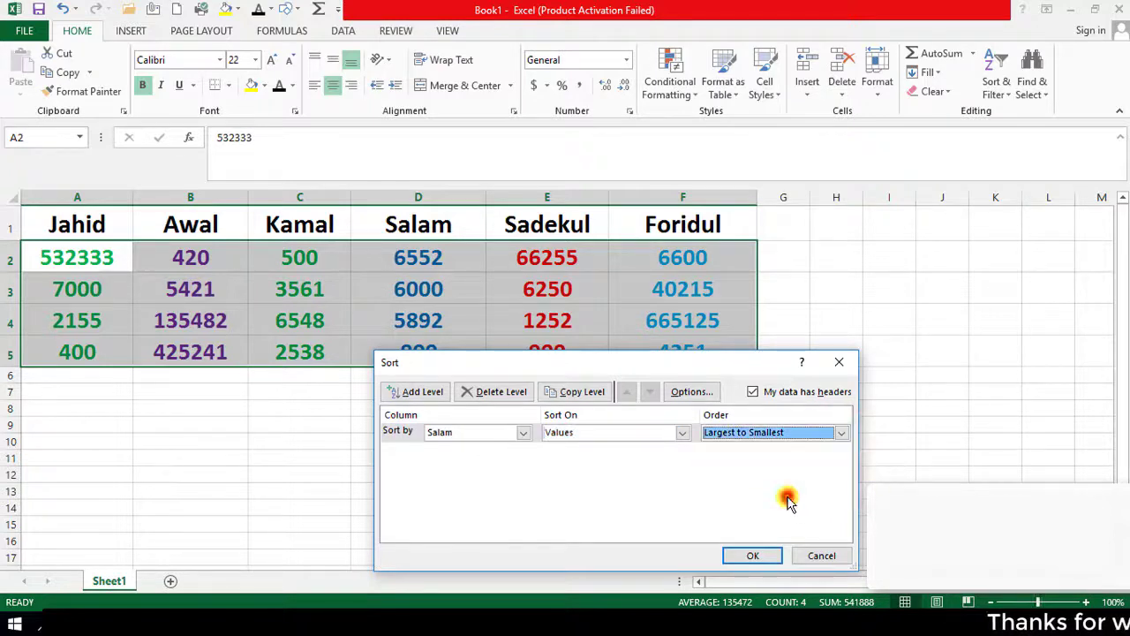
pyautogui.click(846, 434)
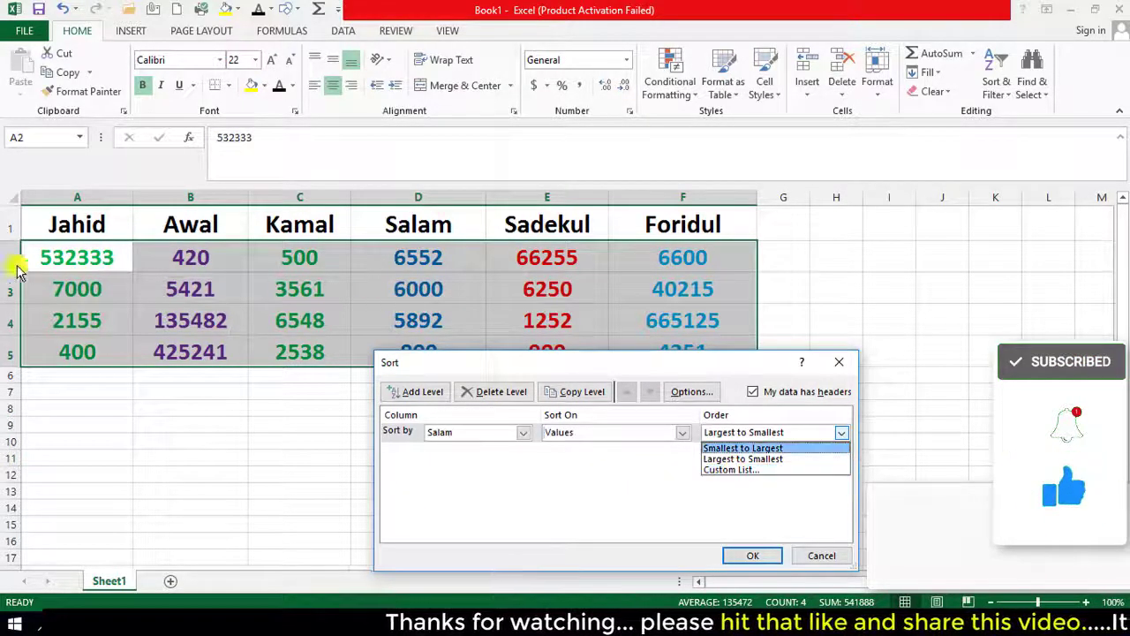
pyautogui.click(723, 448)
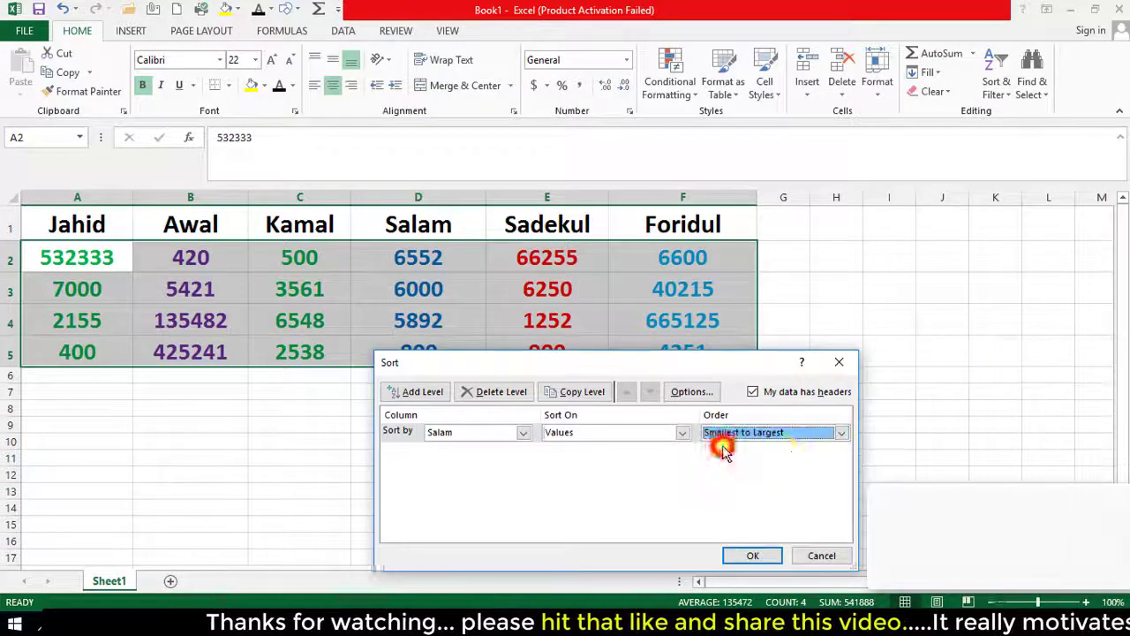
pyautogui.click(747, 549)
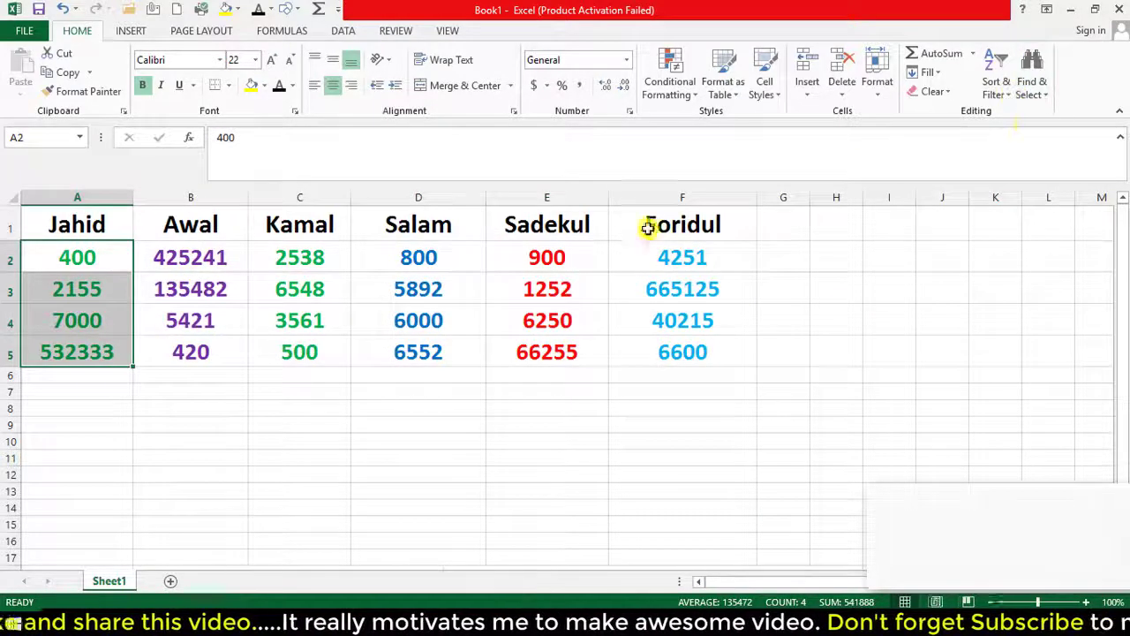
# Custom-sort only the Jahid column largest to smallest, giving 400, 532333, 7000, 2155
pyautogui.click(998, 89)
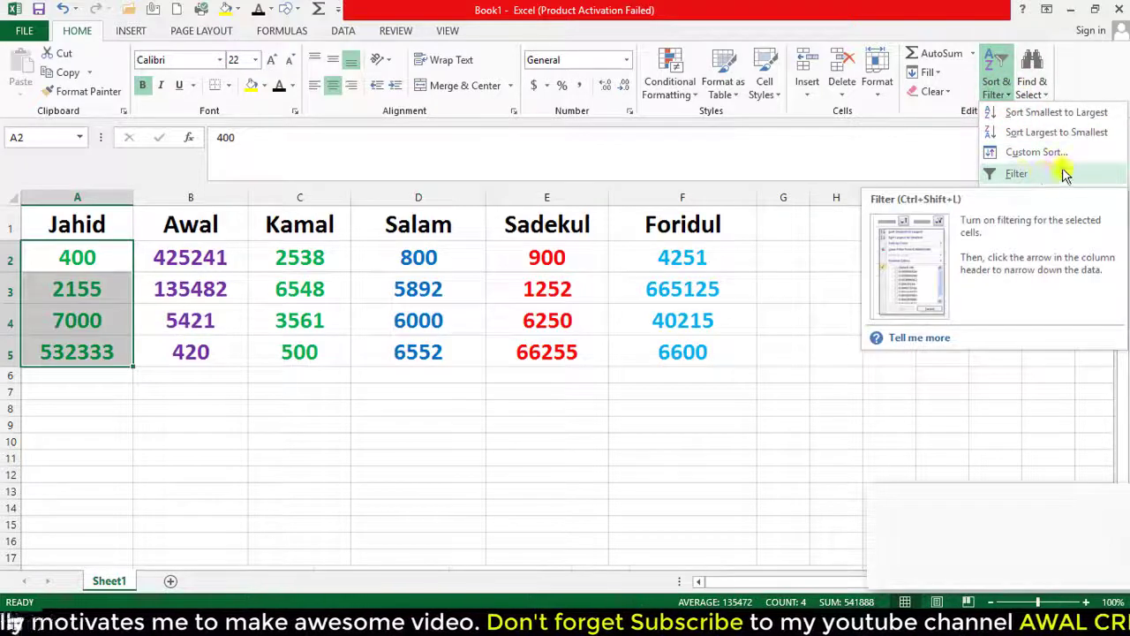
pyautogui.click(1041, 152)
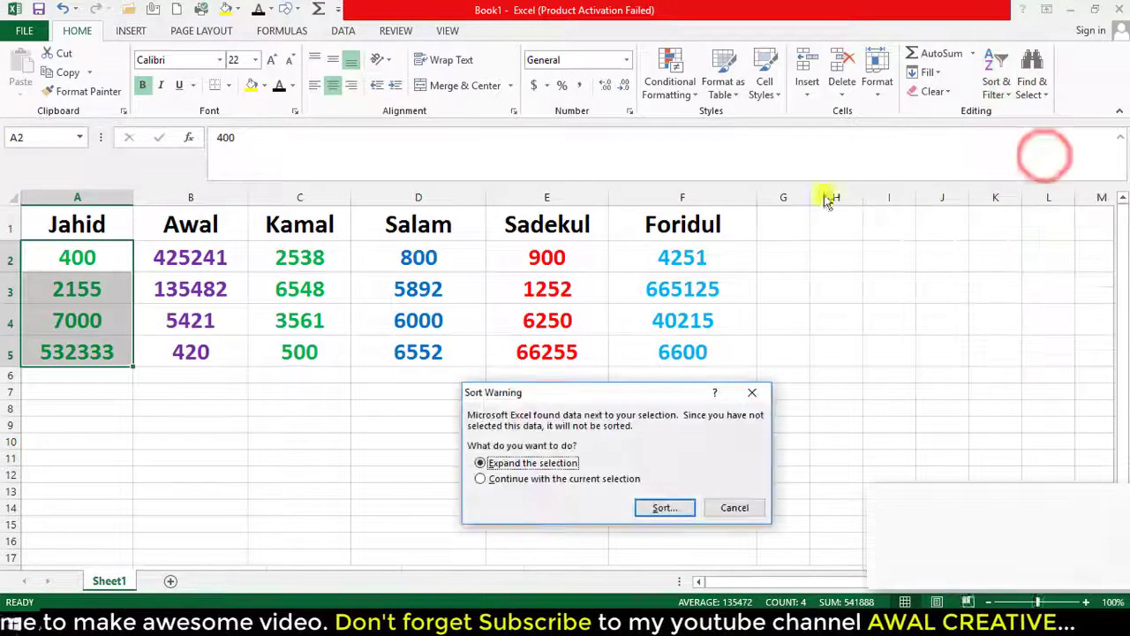
pyautogui.click(571, 479)
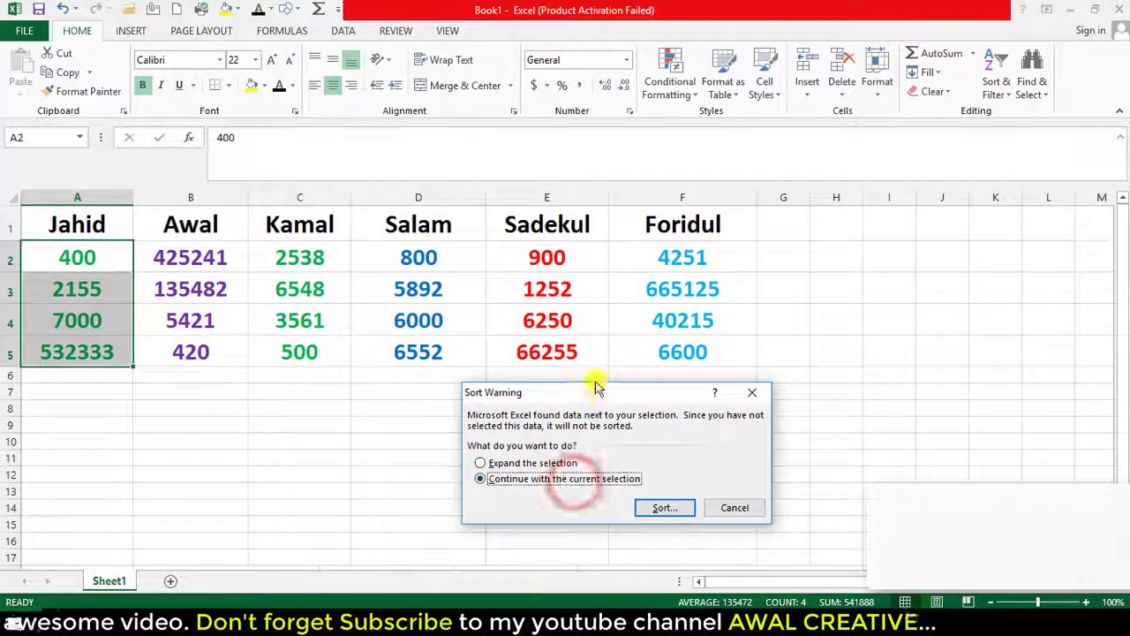
pyautogui.moveTo(616, 400); pyautogui.dragTo(738, 220)
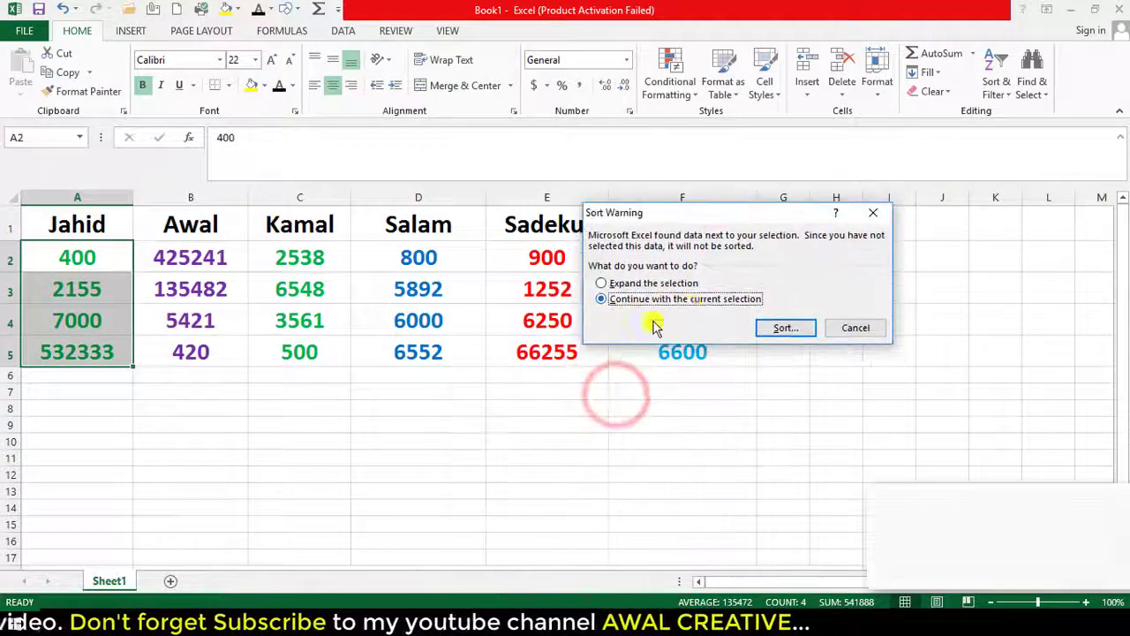
pyautogui.click(778, 329)
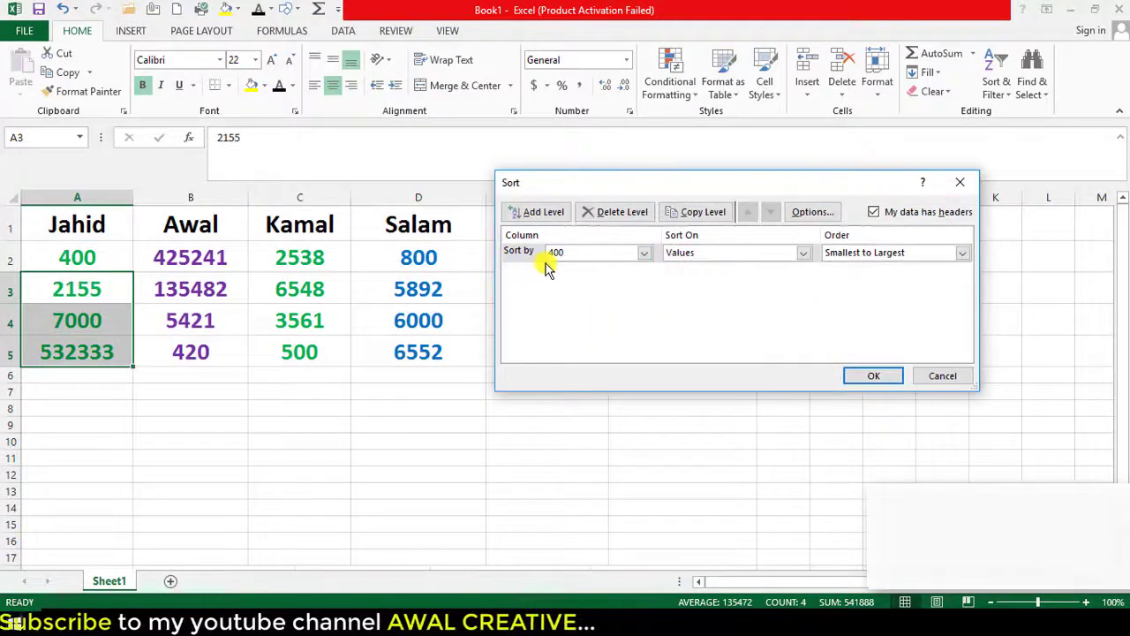
pyautogui.click(645, 253)
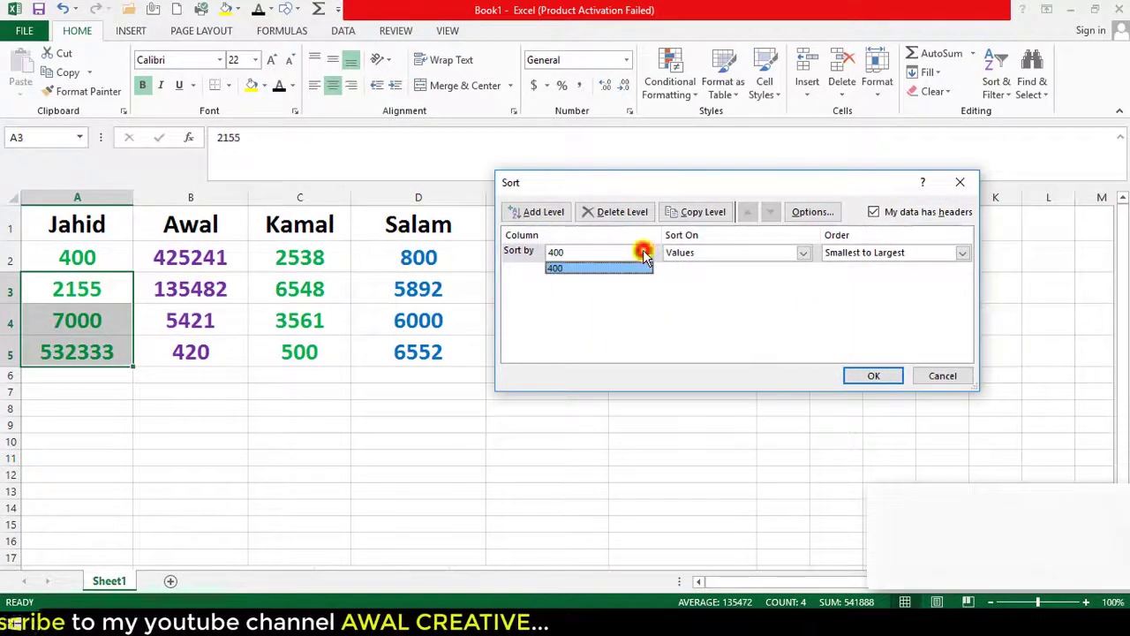
pyautogui.click(808, 256)
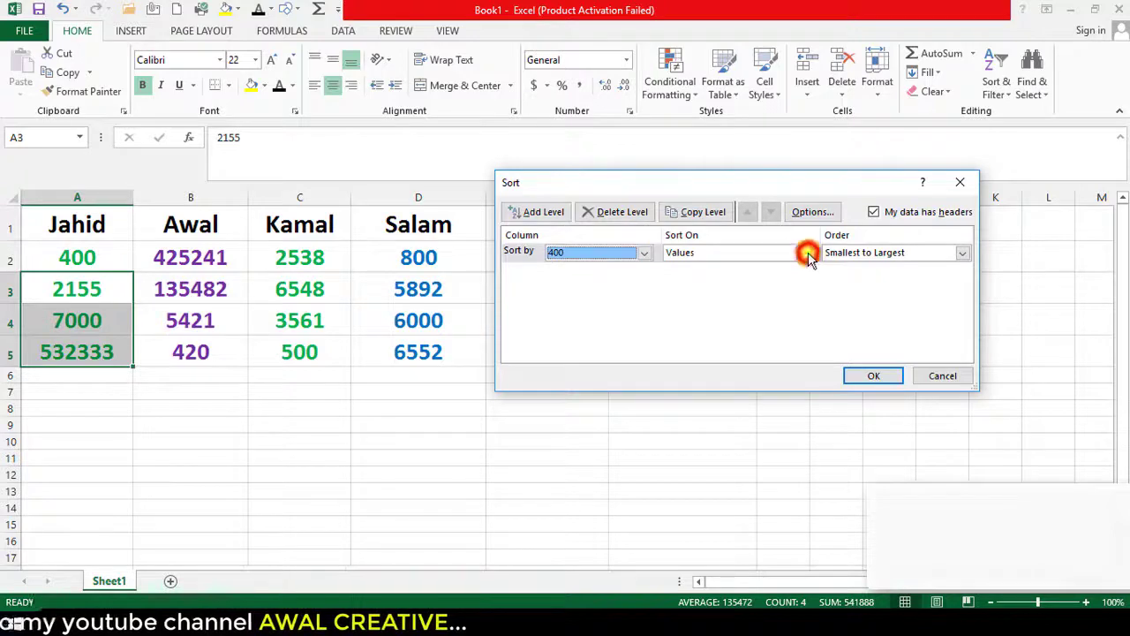
pyautogui.click(962, 253)
pyautogui.click(941, 269)
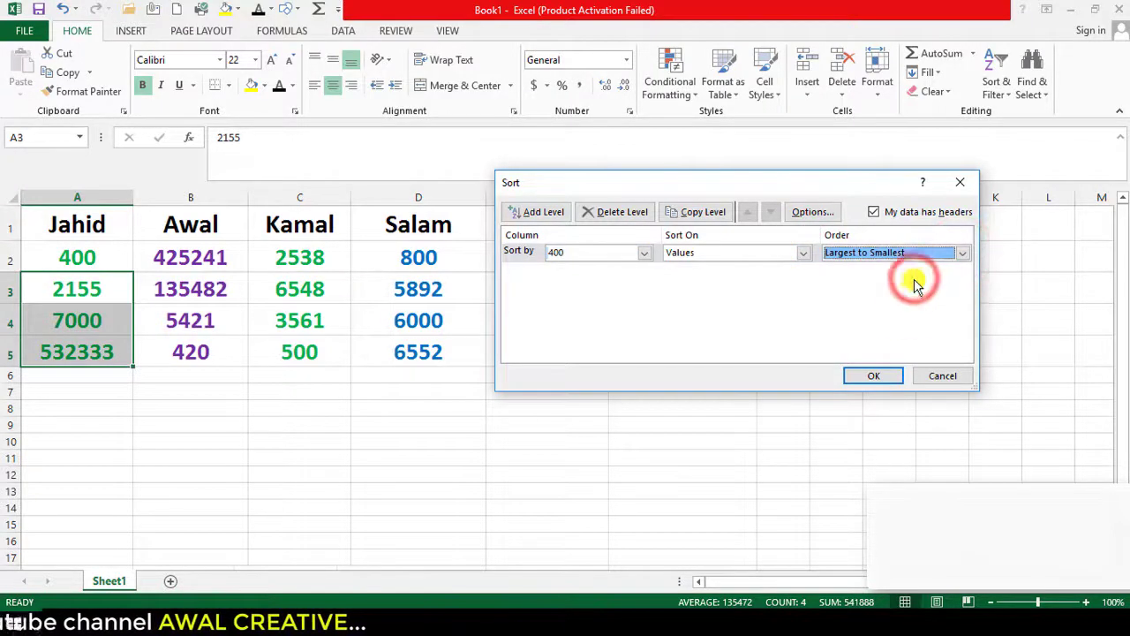
pyautogui.click(874, 377)
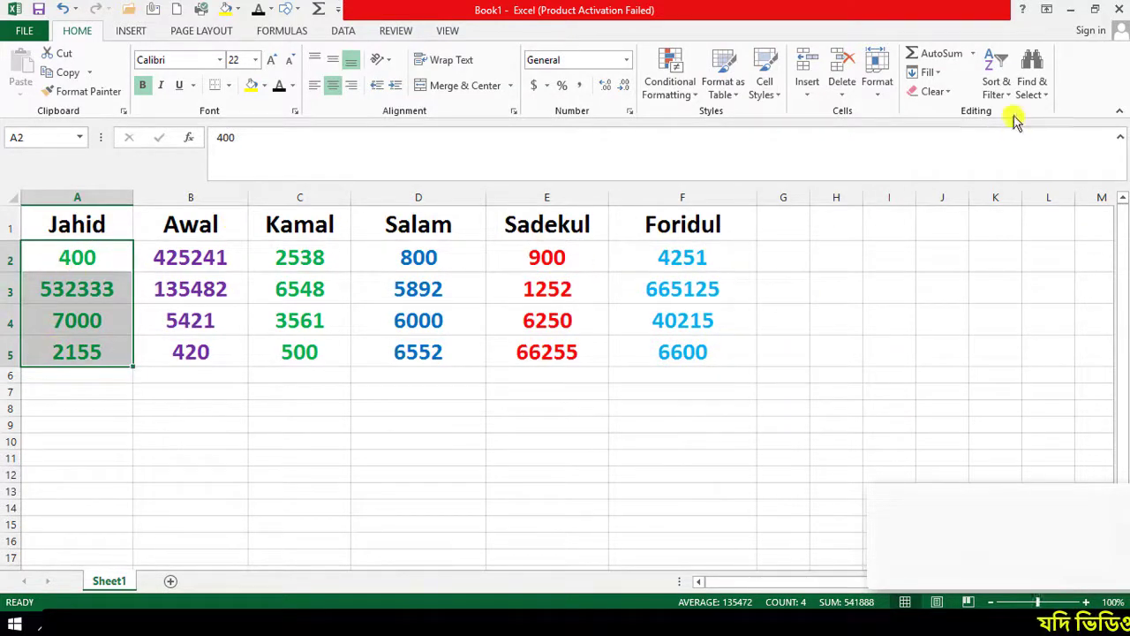
pyautogui.click(1005, 87)
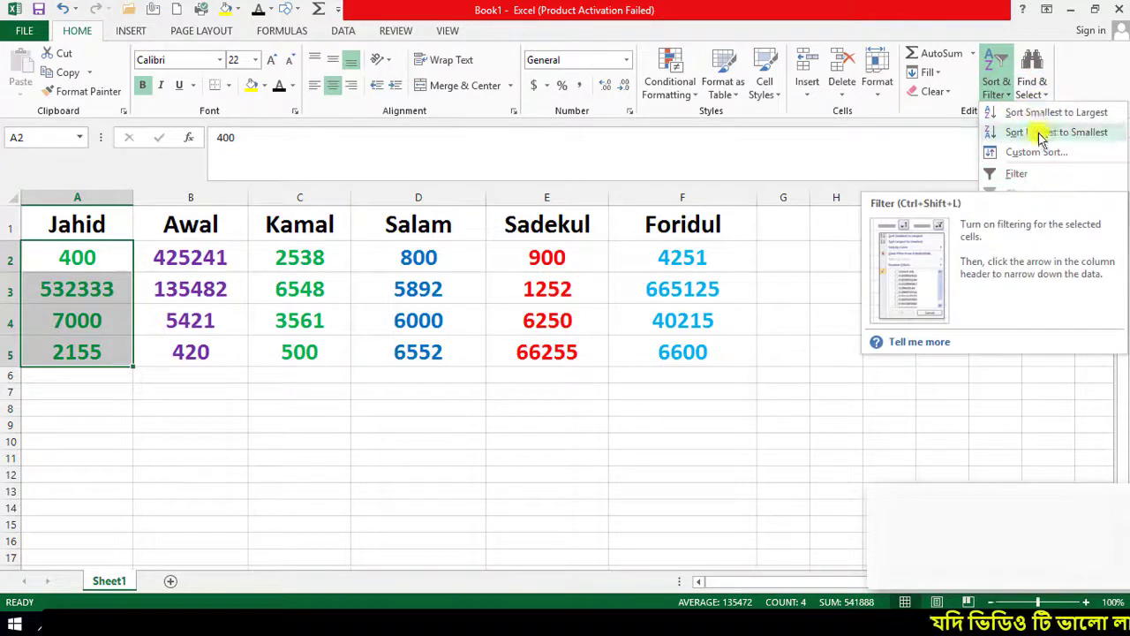
# With cell F2 selected, turn on Filter so the headers get dropdown arrows
pyautogui.click(131, 244)
pyautogui.click(114, 251)
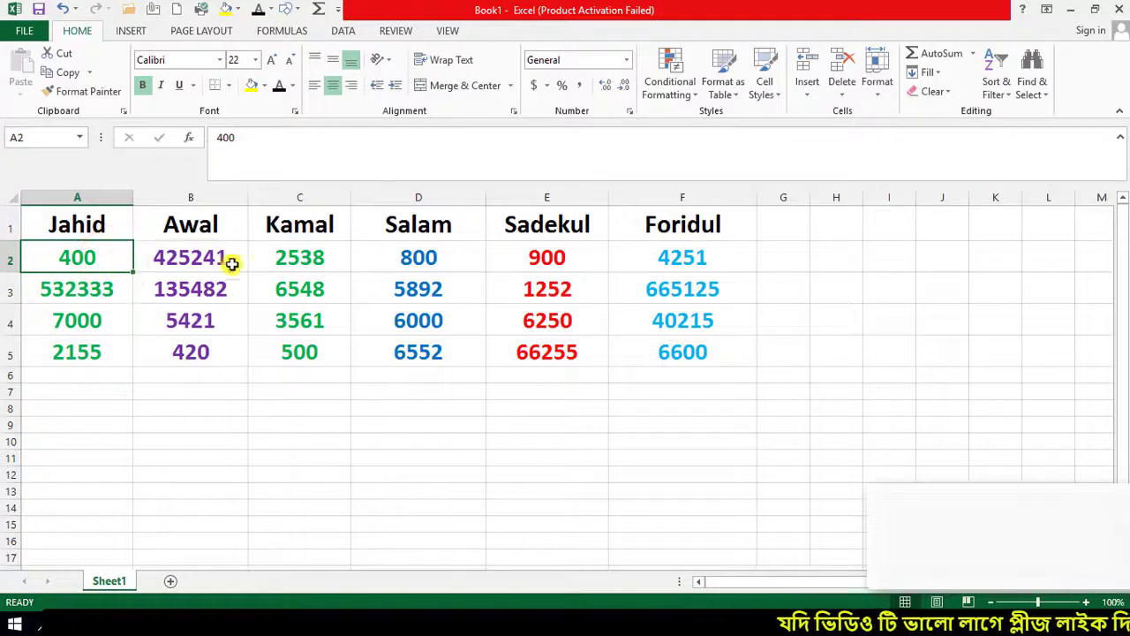
pyautogui.click(733, 258)
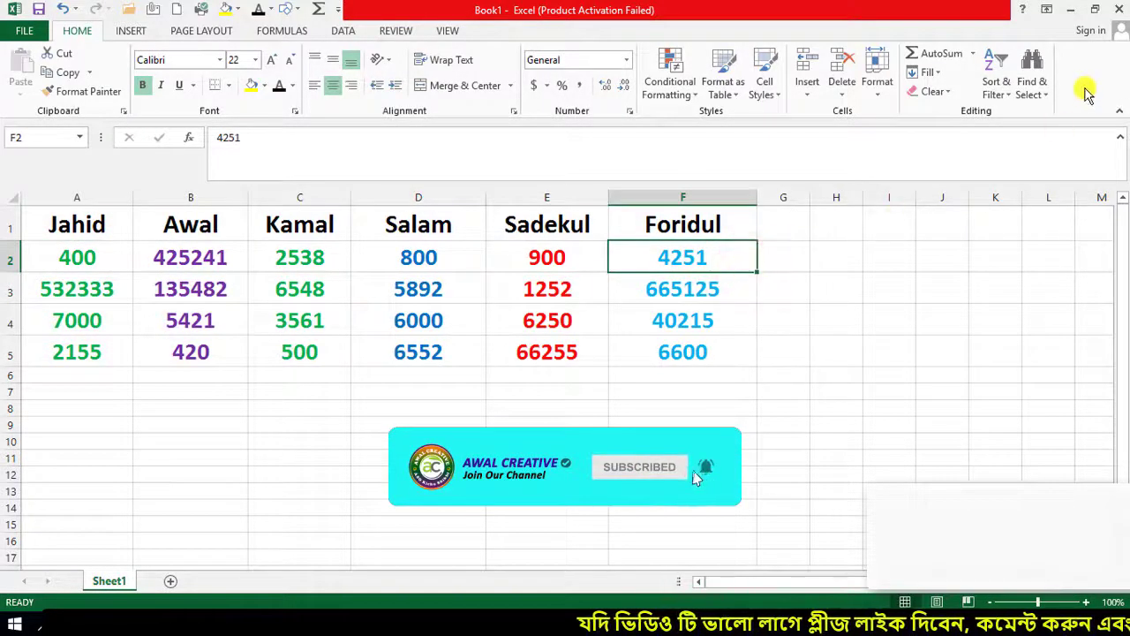
pyautogui.click(999, 86)
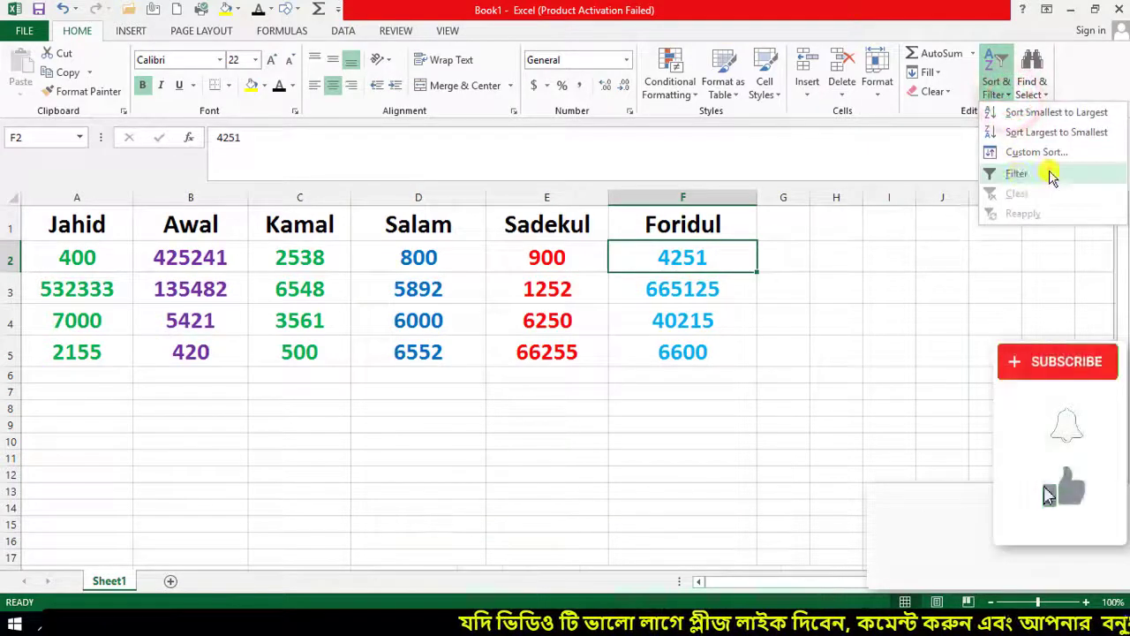
pyautogui.click(1051, 174)
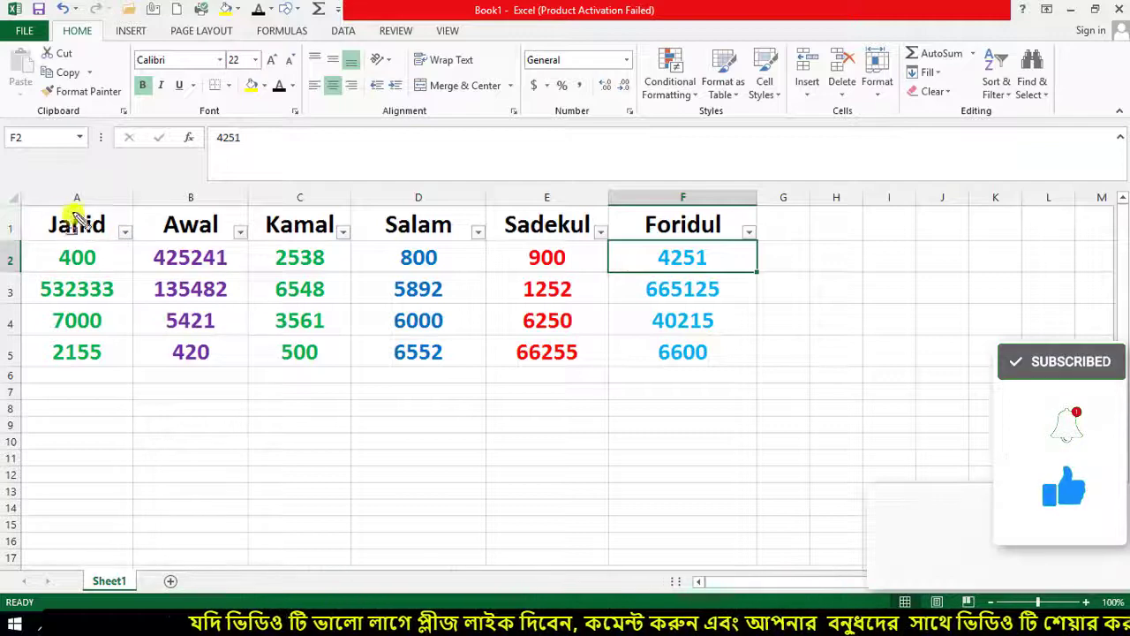
# Mark the row-1 headers and their new filter arrows, Jahid through Foridul
pyautogui.moveTo(21, 207)
pyautogui.mouseDown()
pyautogui.moveTo(592, 257)
pyautogui.moveTo(787, 247)
pyautogui.moveTo(749, 230)
pyautogui.moveTo(761, 242)
pyautogui.mouseUp()
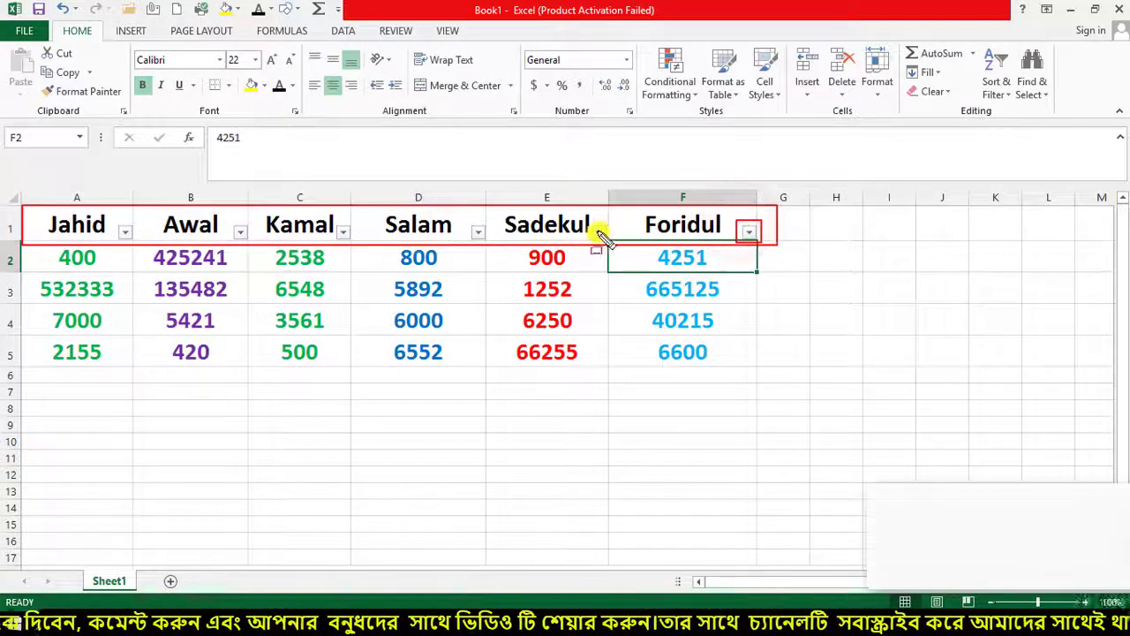
pyautogui.moveTo(587, 220); pyautogui.dragTo(618, 247)
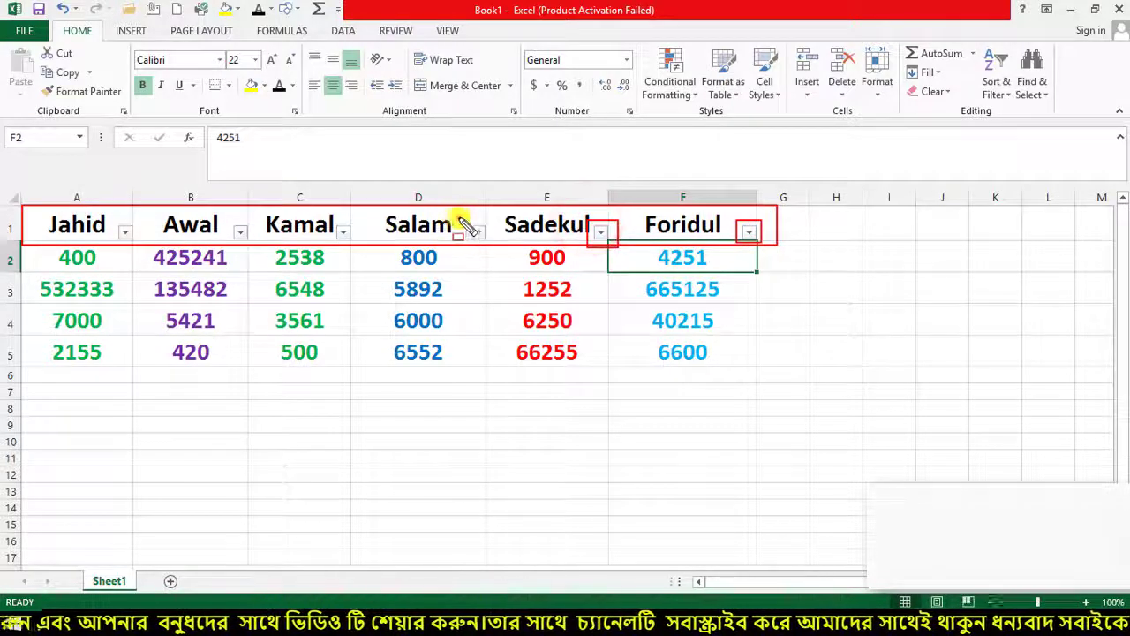
pyautogui.moveTo(472, 236); pyautogui.dragTo(492, 245)
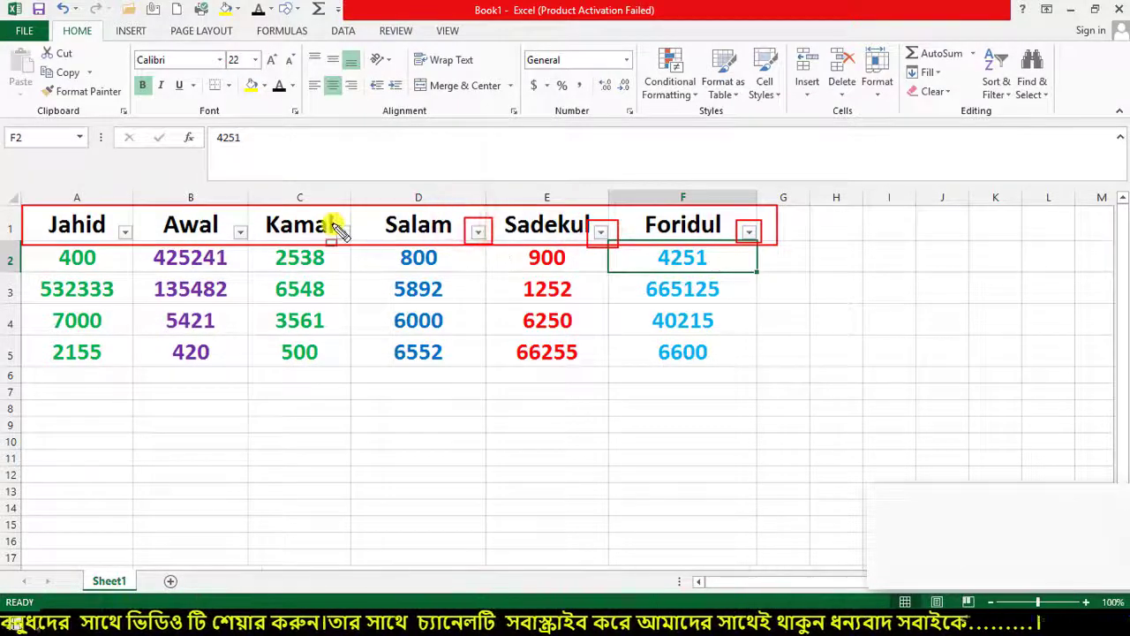
pyautogui.moveTo(340, 233); pyautogui.dragTo(355, 243)
pyautogui.press('Escape')
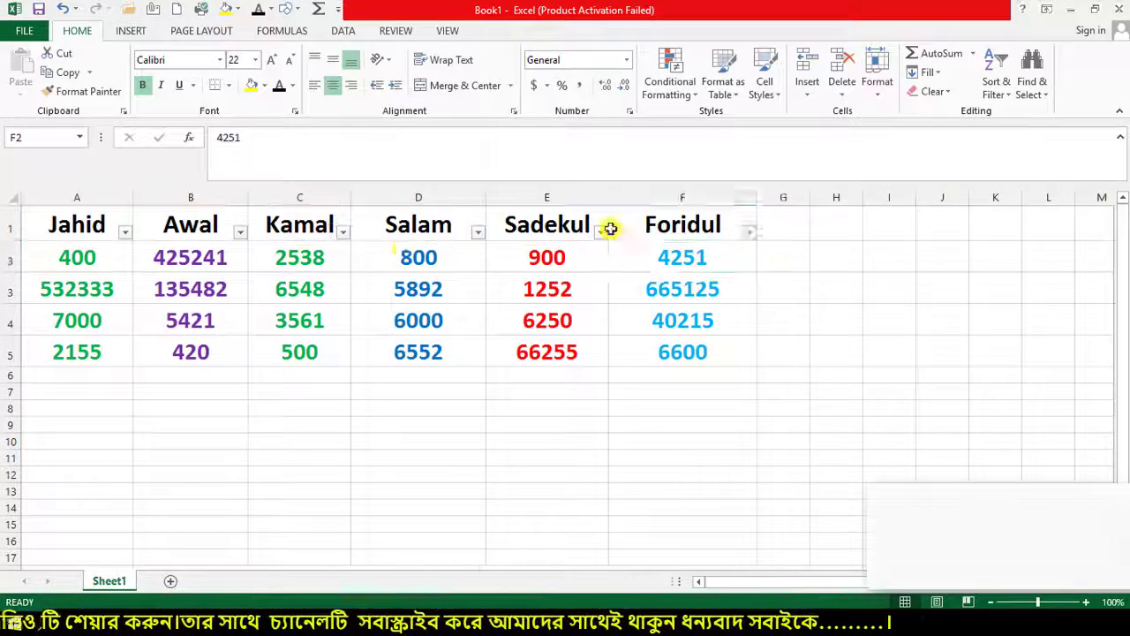
# Preview the Jahid and Salam filter lists without filtering, keeping all Salam values shown
pyautogui.click(124, 234)
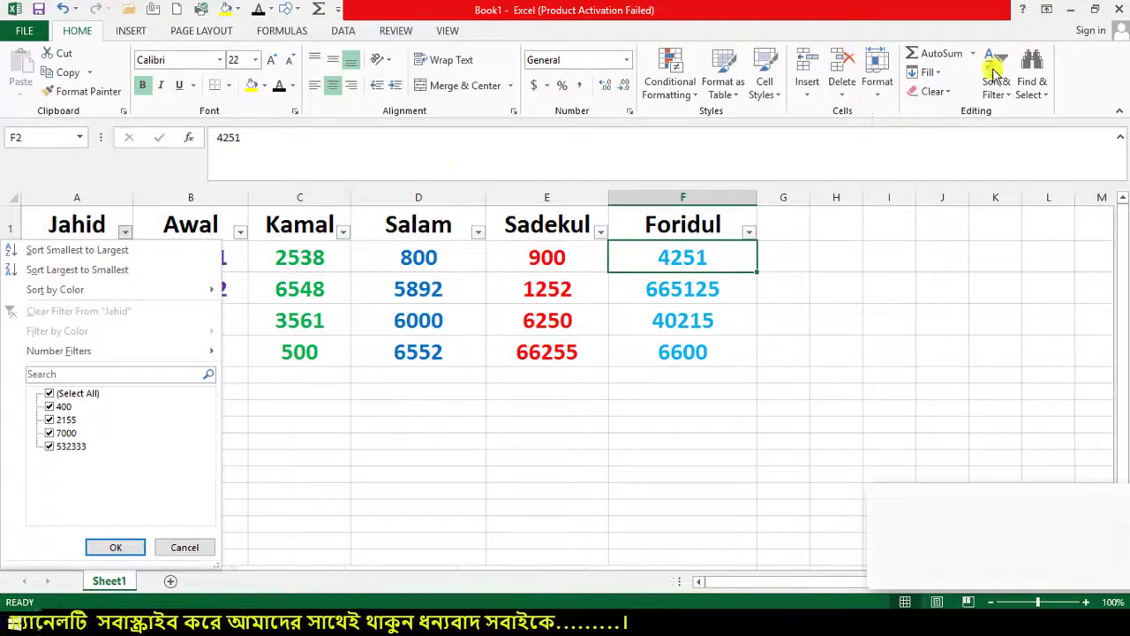
pyautogui.click(474, 239)
pyautogui.click(478, 231)
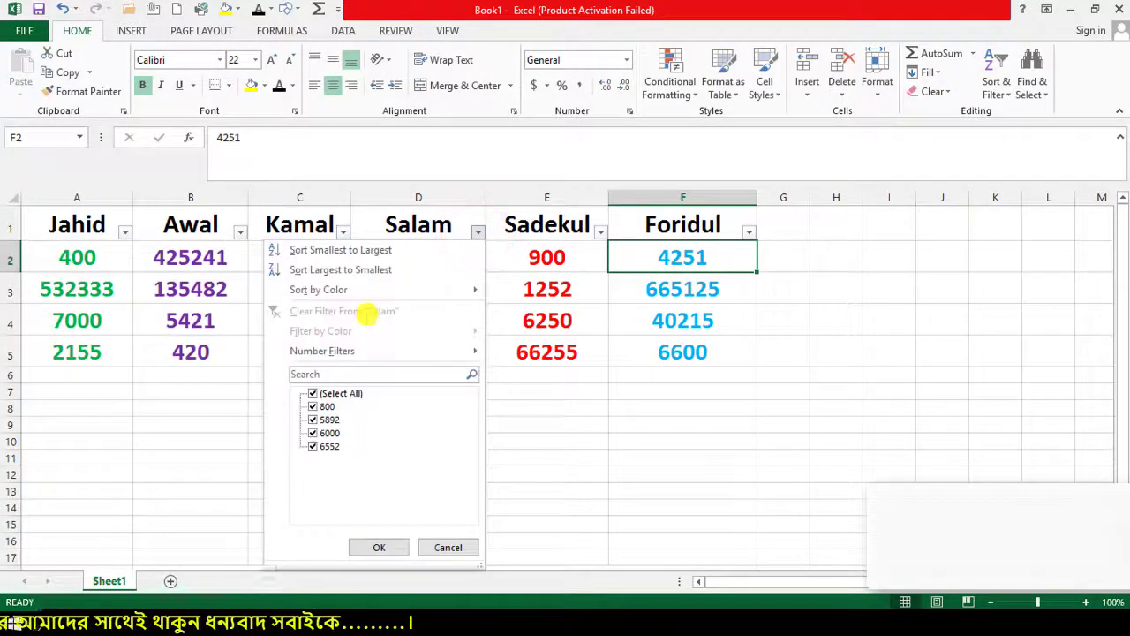
pyautogui.moveTo(263, 238)
pyautogui.mouseDown()
pyautogui.moveTo(404, 441)
pyautogui.moveTo(486, 496)
pyautogui.mouseUp()
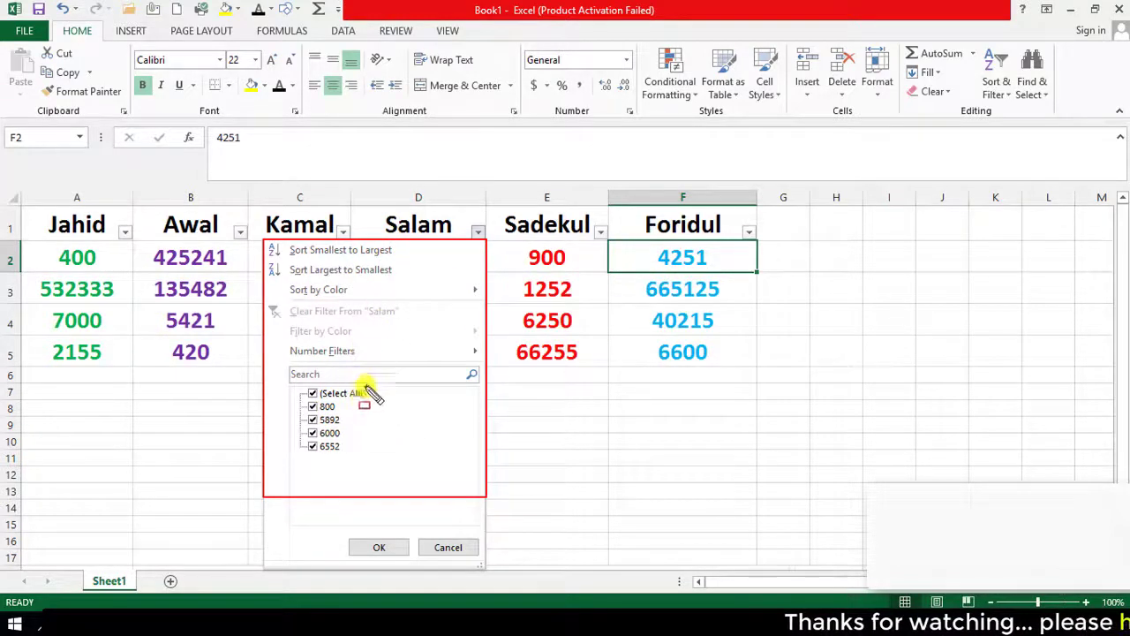
pyautogui.press('Escape')
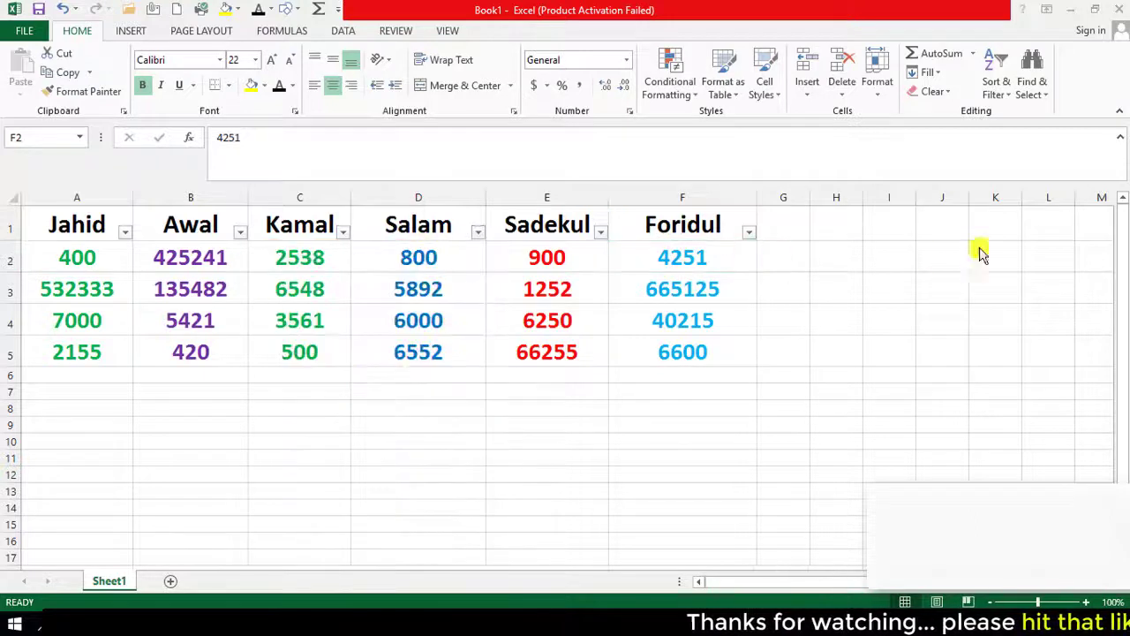
pyautogui.click(1009, 96)
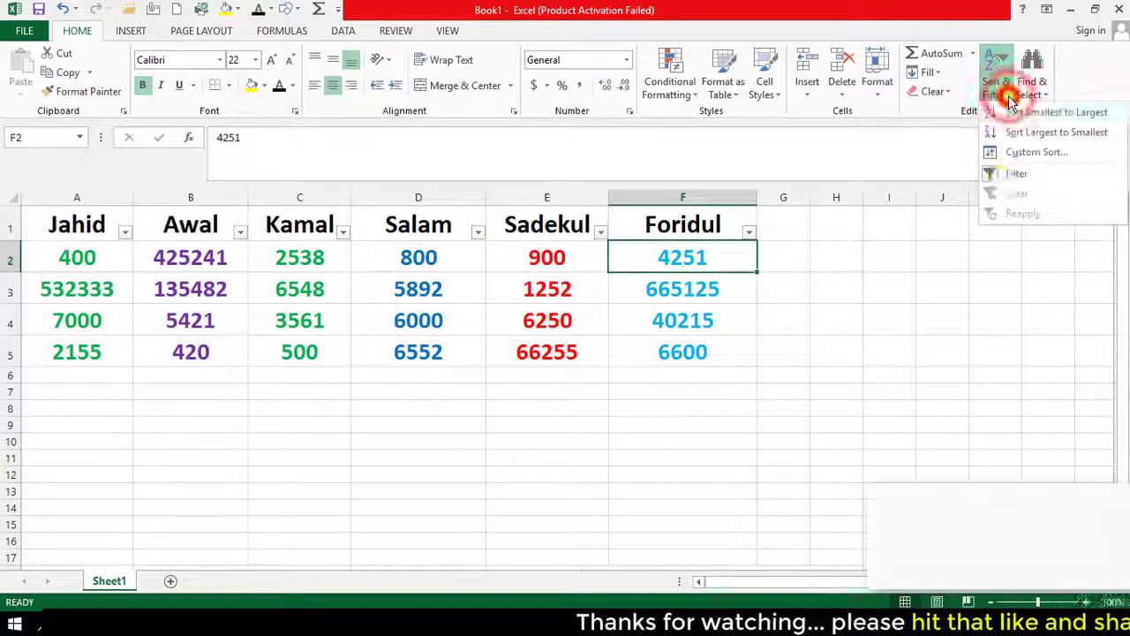